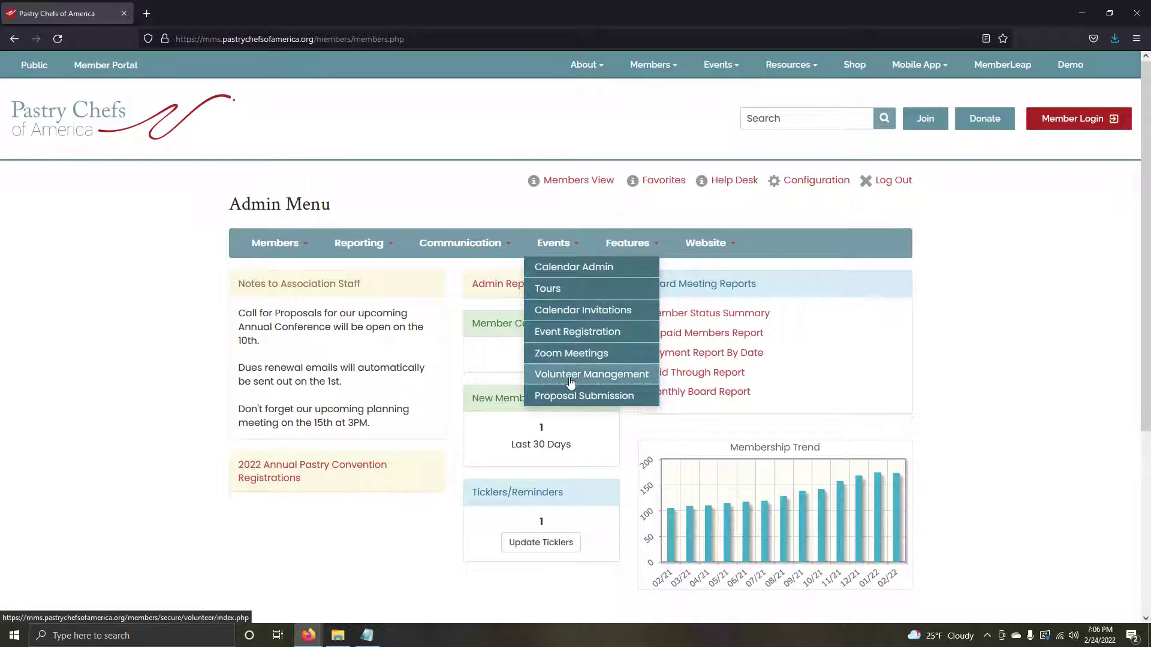
Step: Go through Volunteer Management to Volunteer Sessions and begin a New Volunteering Session
left_click(570, 375)
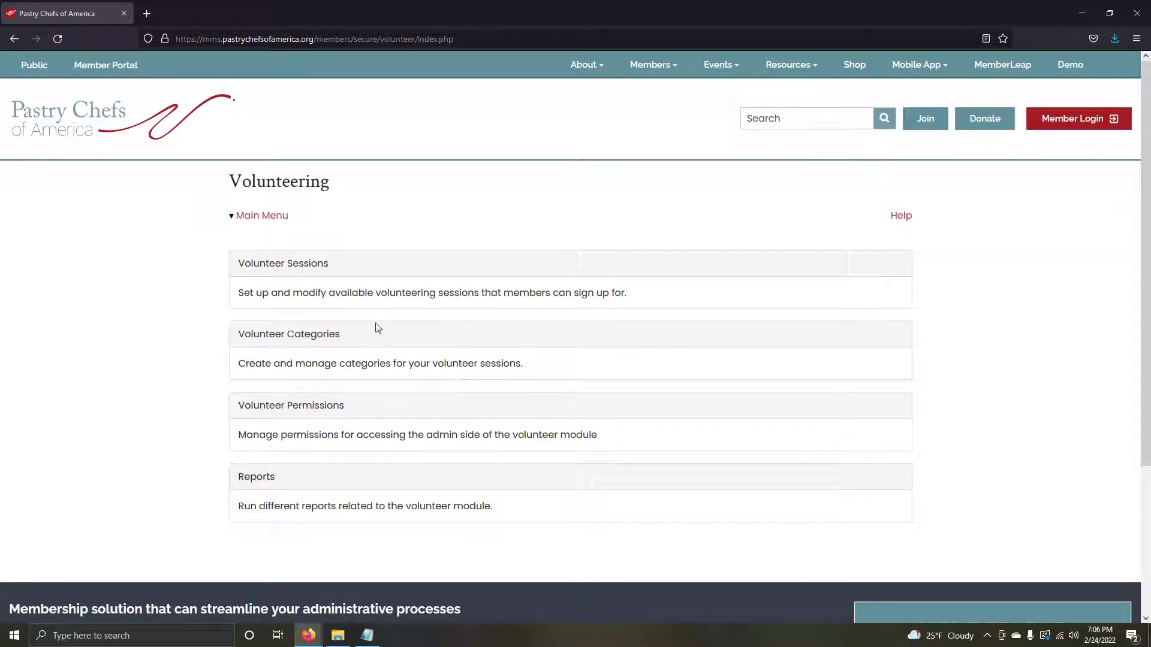
left_click(300, 272)
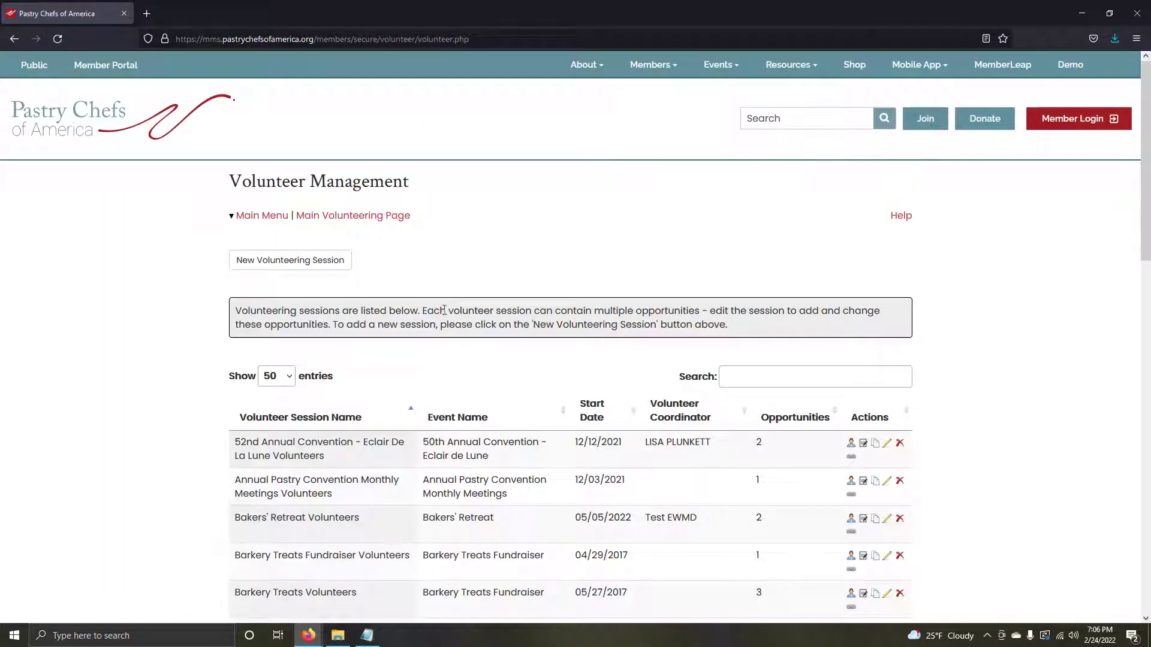
scroll(506, 354, "down", 2)
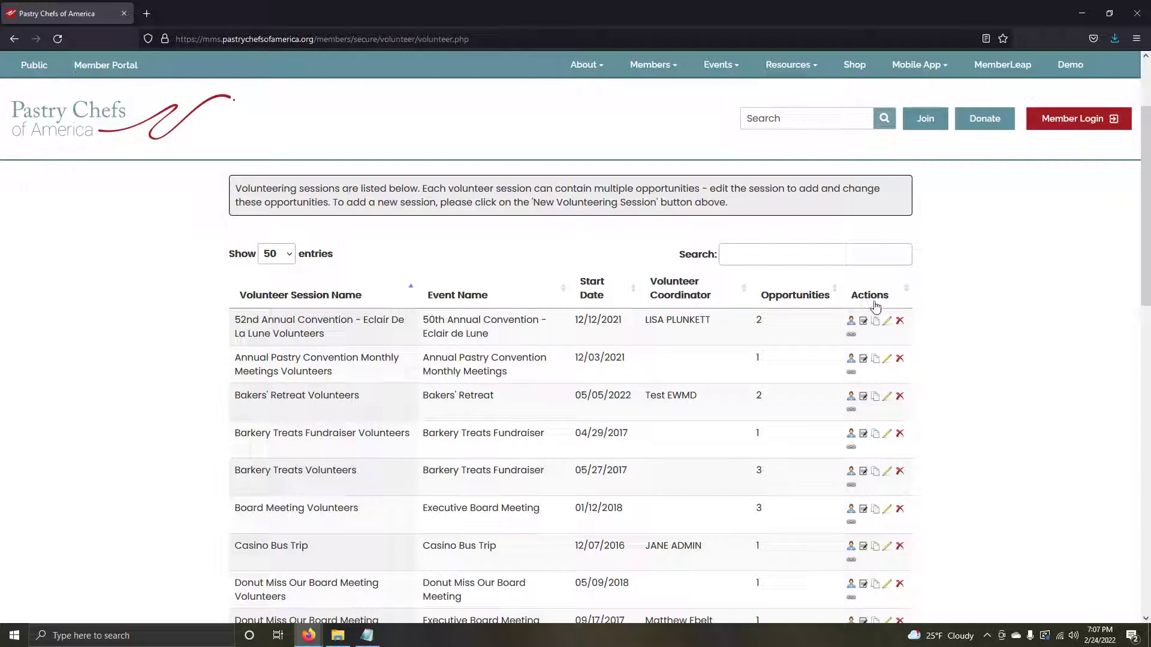
scroll(840, 300, "up", 2)
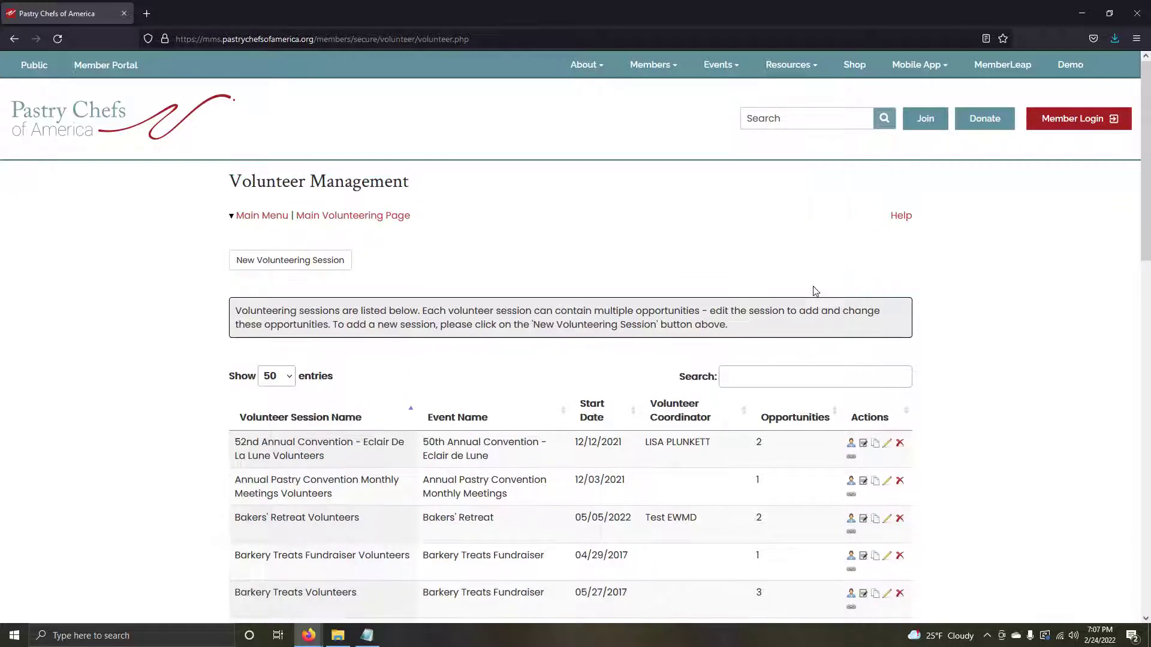
left_click(290, 263)
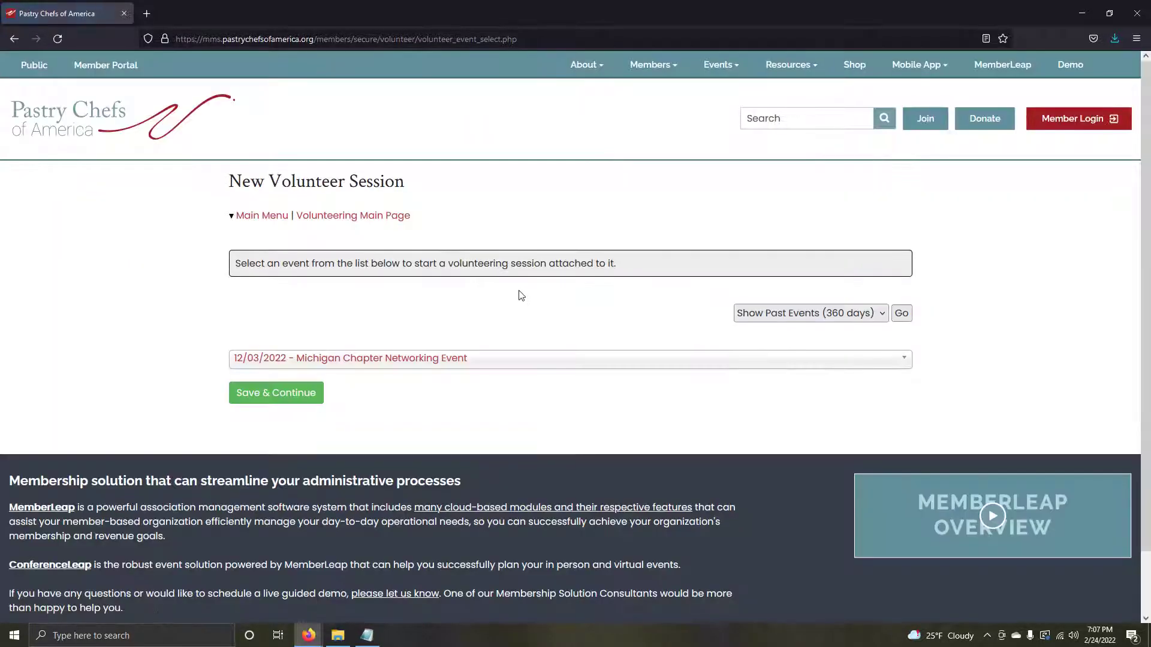
Step: Choose '04/30/2022 - new event' as the session's event and save to continue
left_click(398, 362)
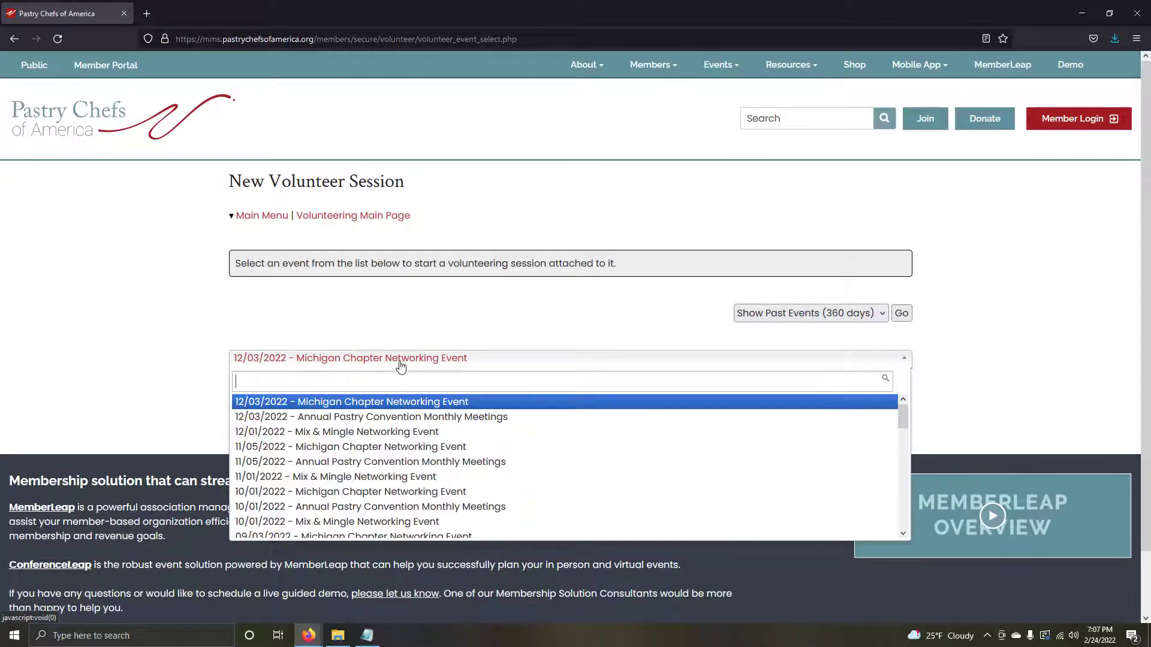
scroll(421, 445, "down", 4)
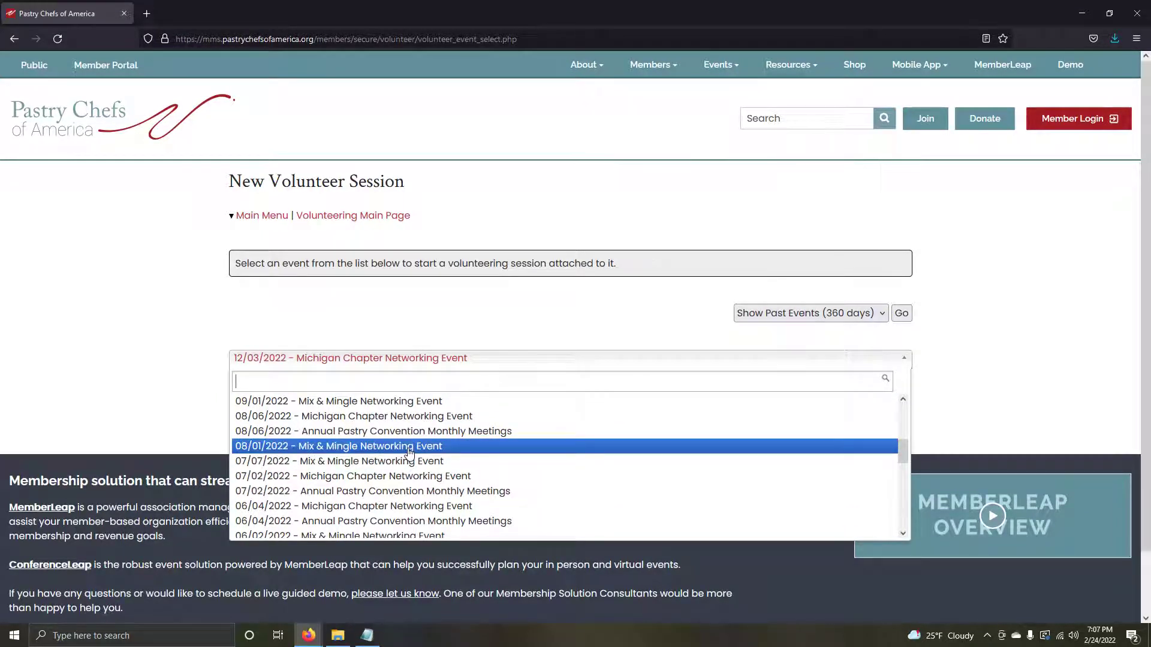
scroll(410, 453, "down", 2)
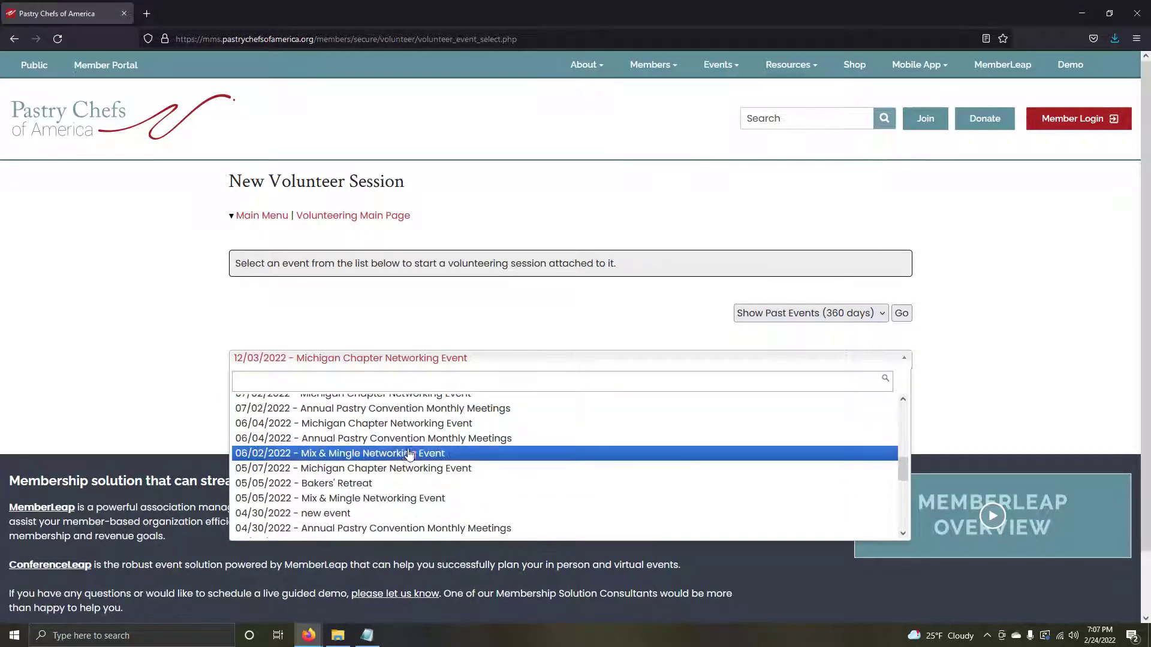
left_click(349, 514)
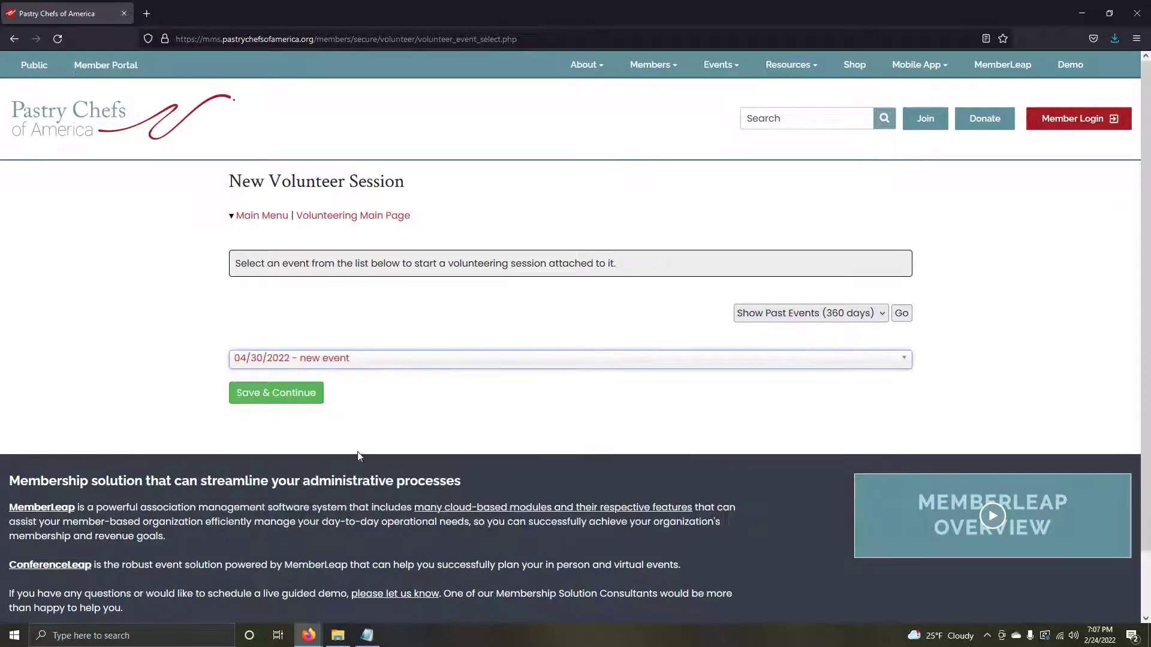
left_click(294, 399)
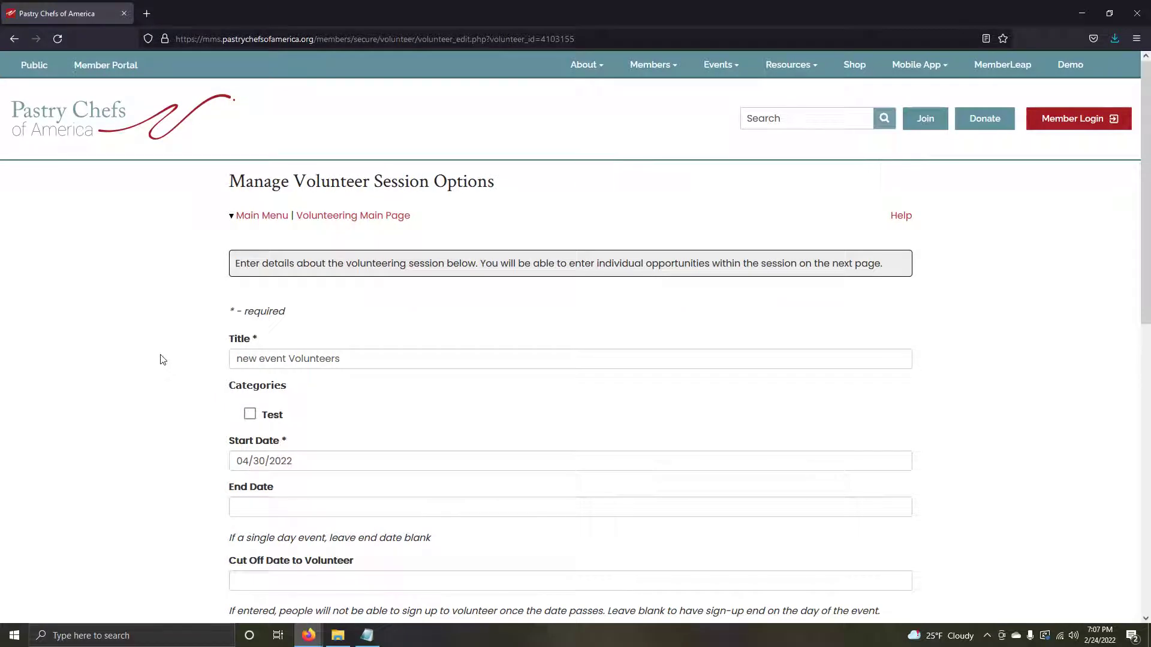
scroll(183, 389, "down", 2)
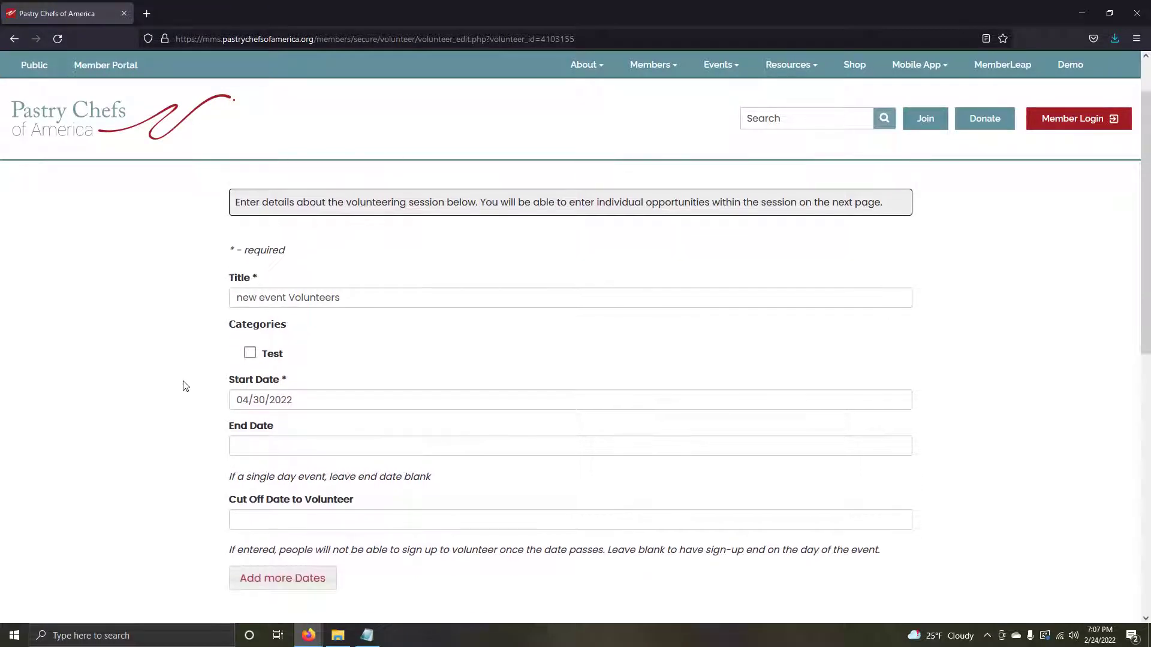
scroll(183, 369, "down", 2)
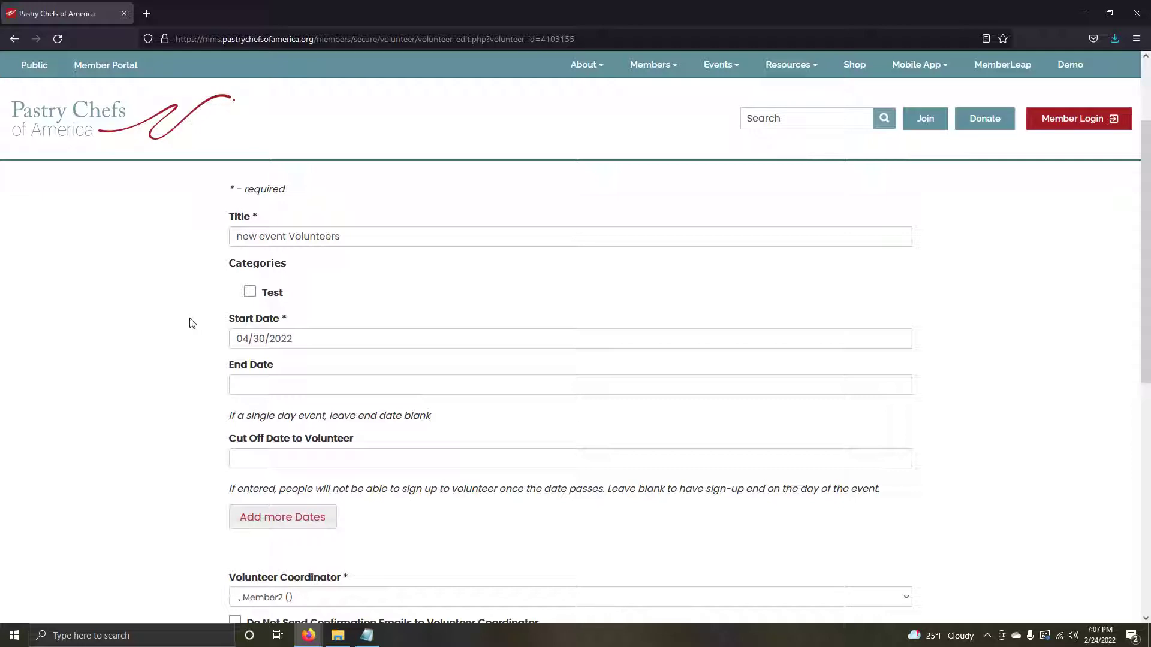
scroll(198, 329, "up", 2)
scroll(299, 290, "up", 2)
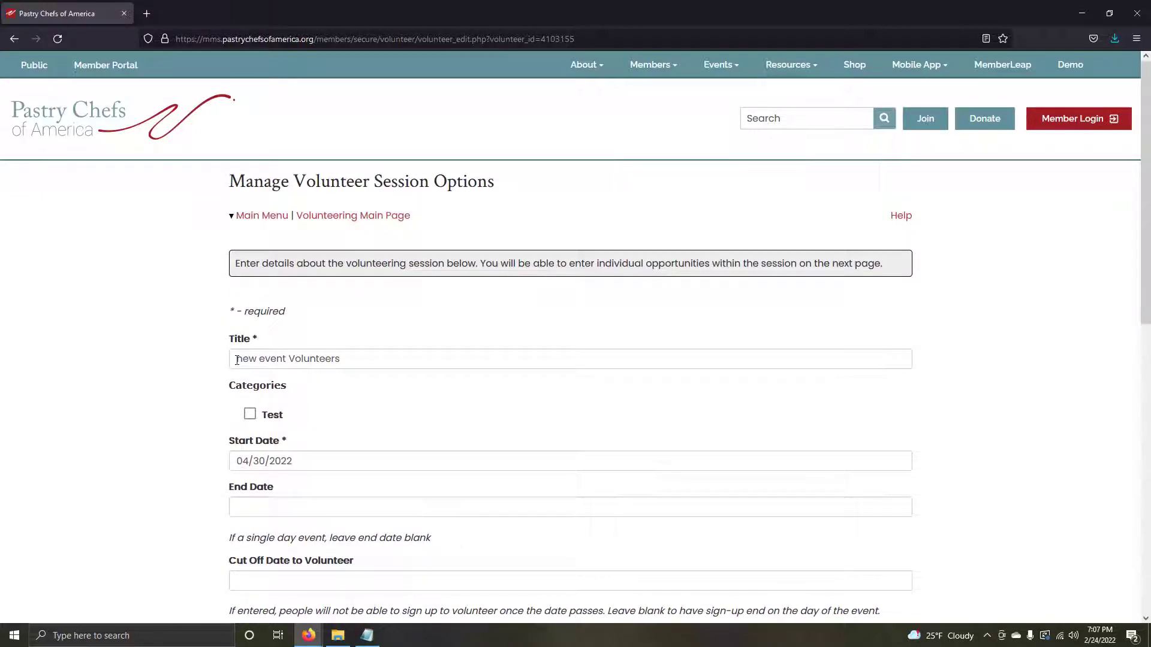
left_click_drag(237, 360, 347, 361)
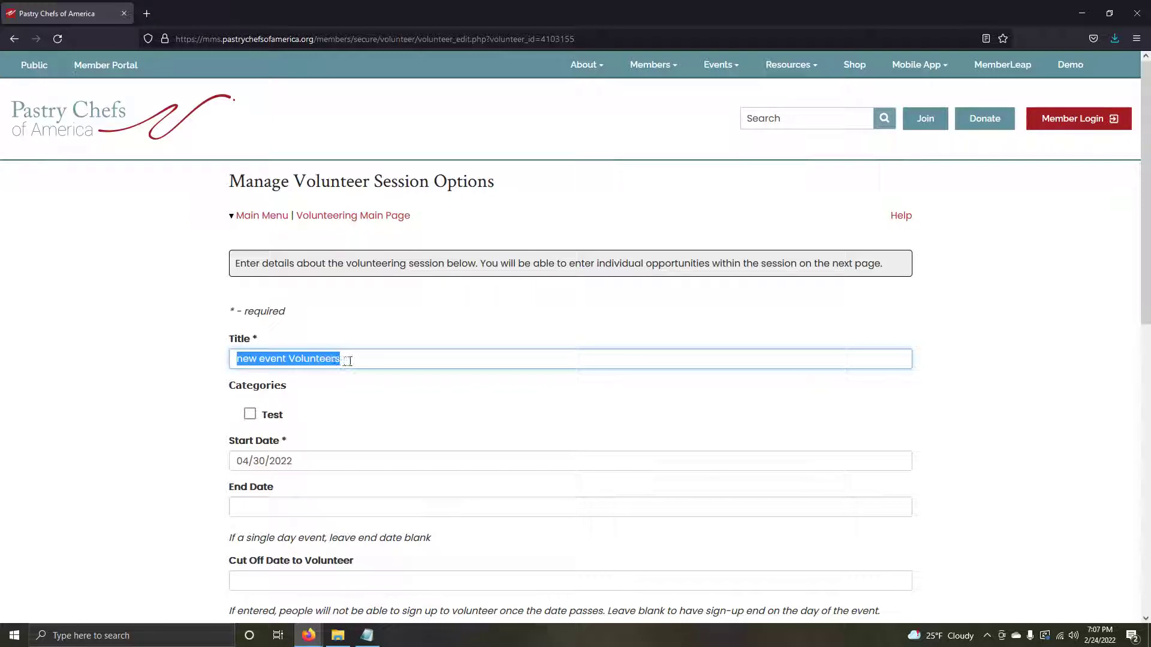
left_click(211, 357)
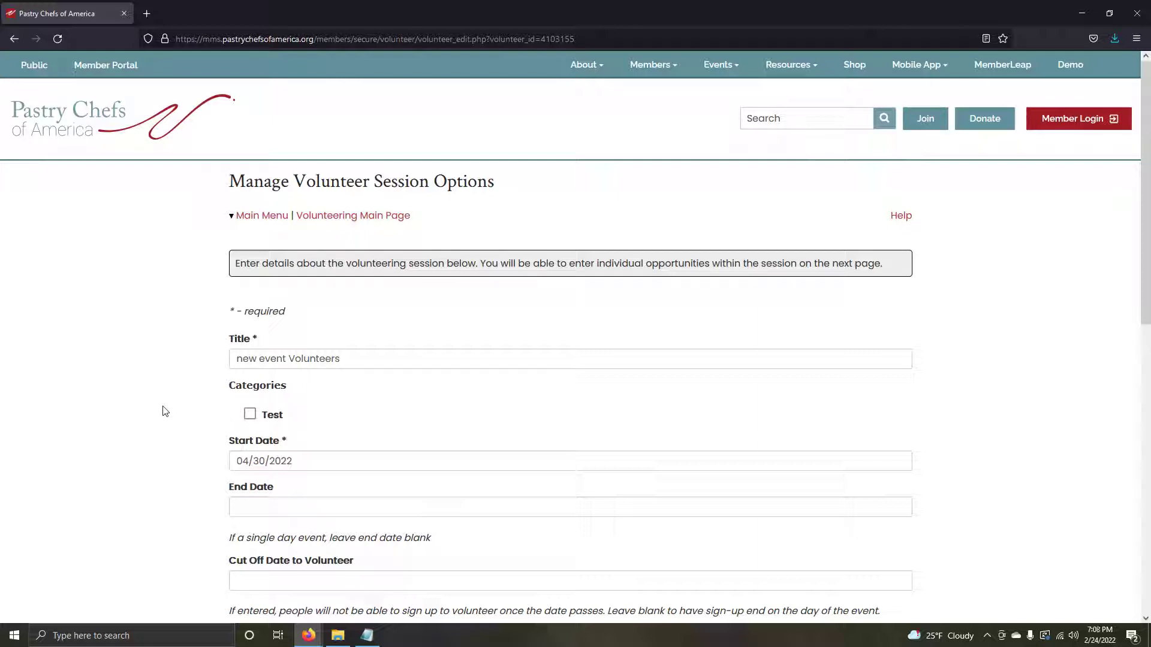
scroll(162, 412, "down", 2)
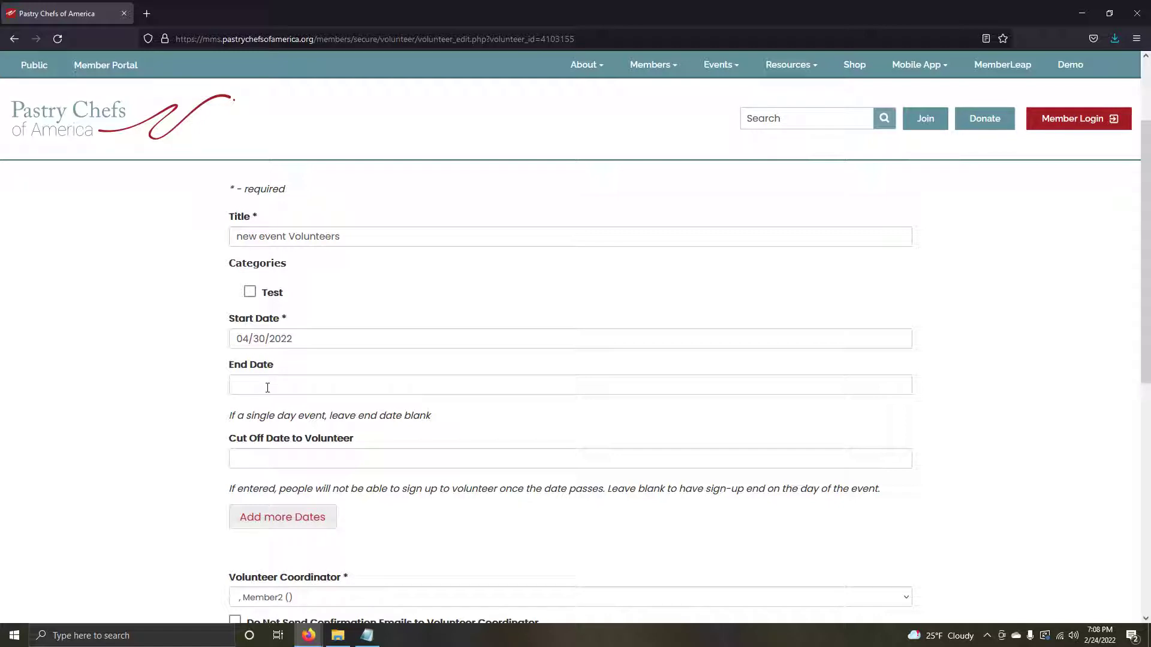
scroll(298, 386, "down", 1)
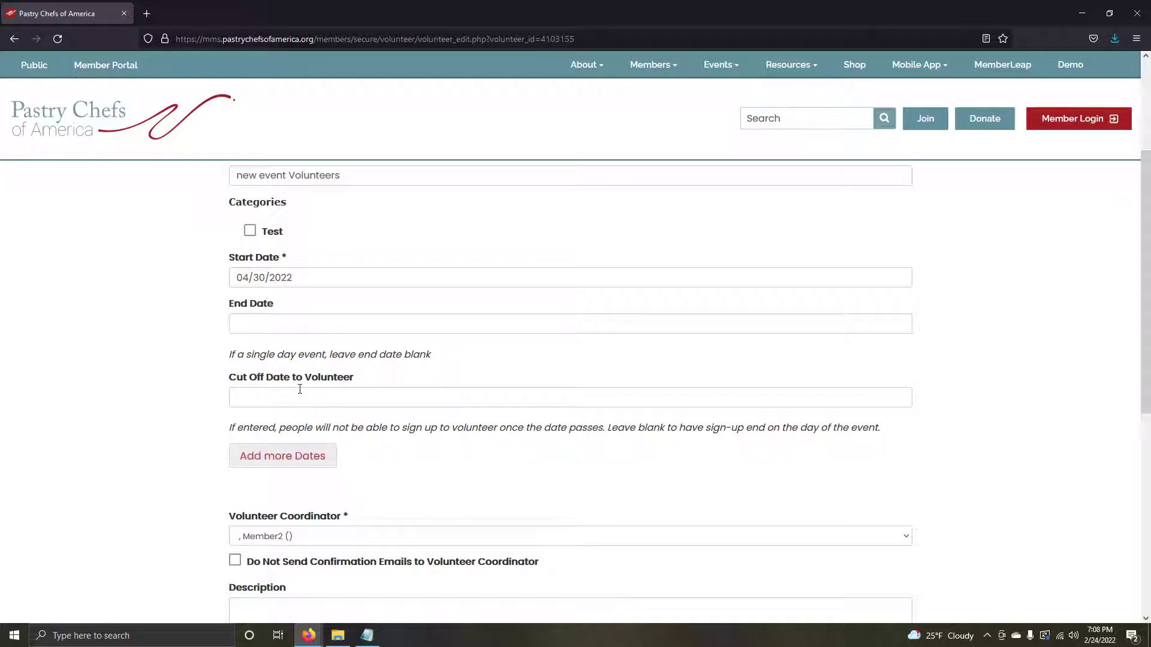
Step: Leave the cut-off date blank and pick a member as the Volunteer Coordinator
left_click(295, 396)
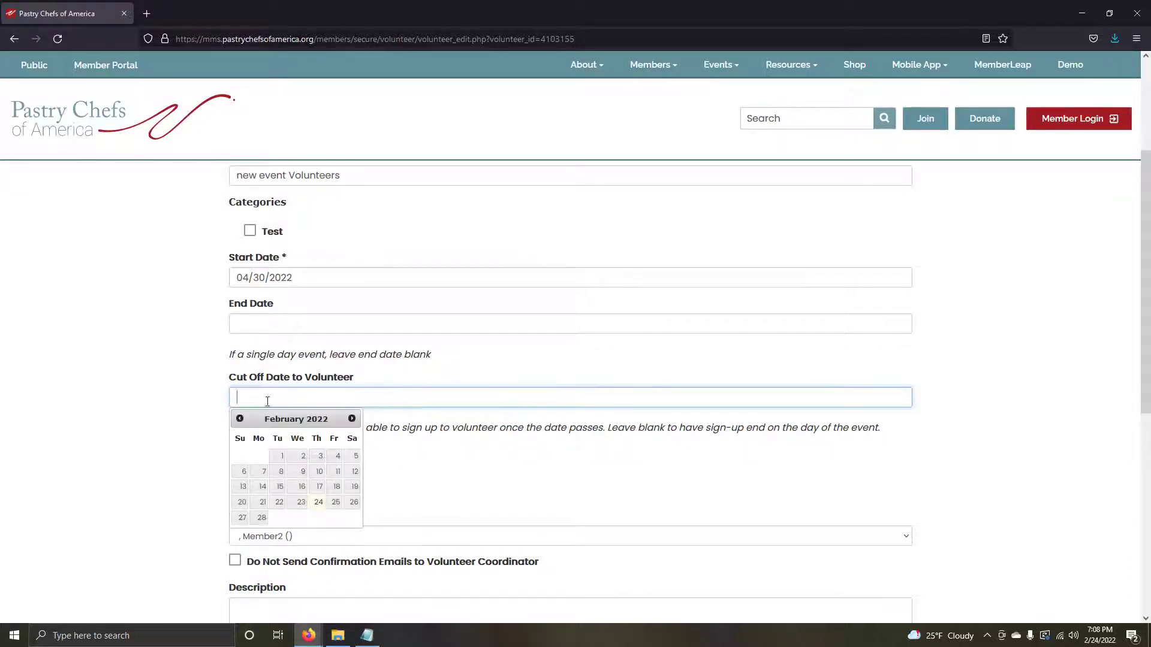
left_click(153, 404)
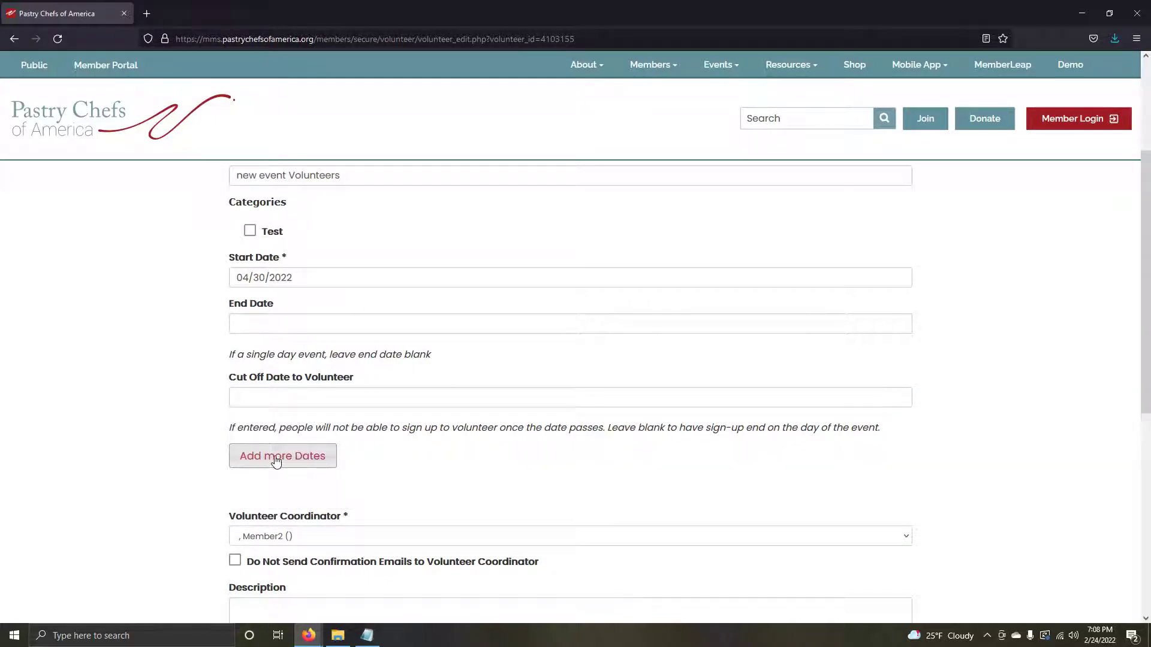
scroll(156, 449, "down", 2)
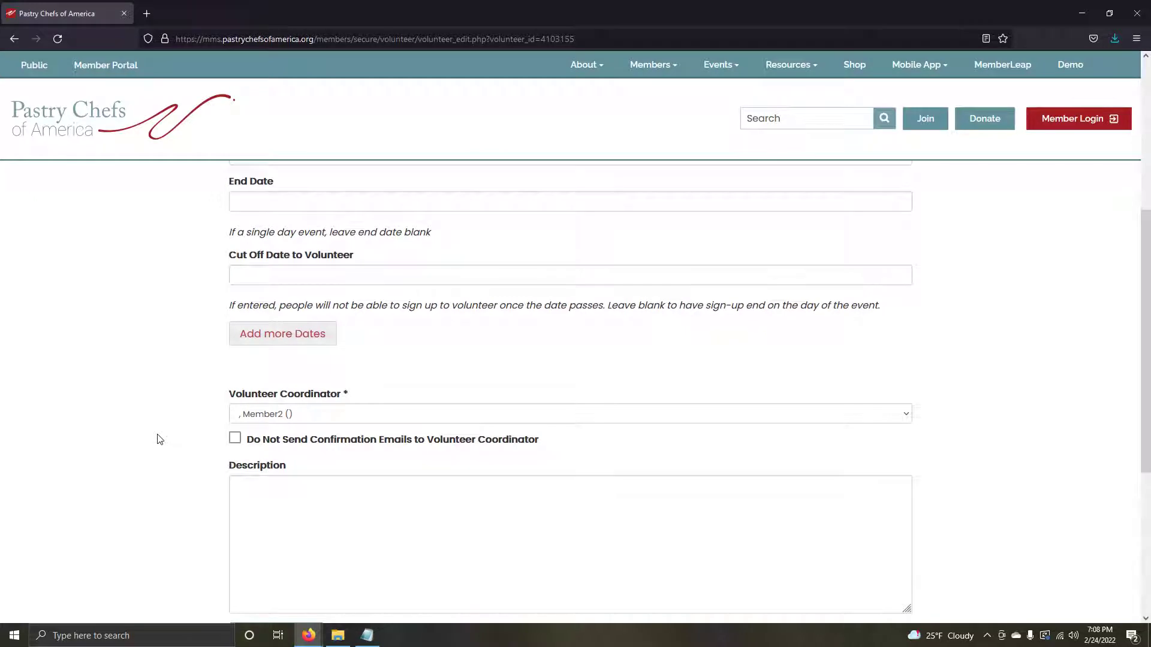
left_click(306, 415)
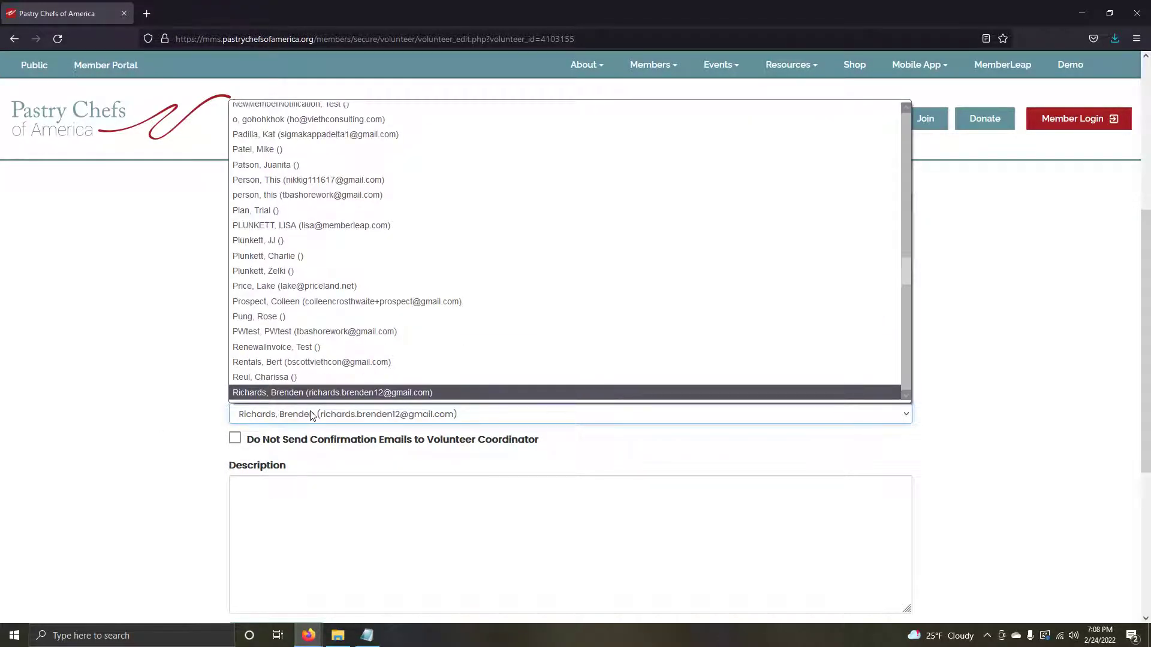
left_click(315, 393)
left_click(152, 403)
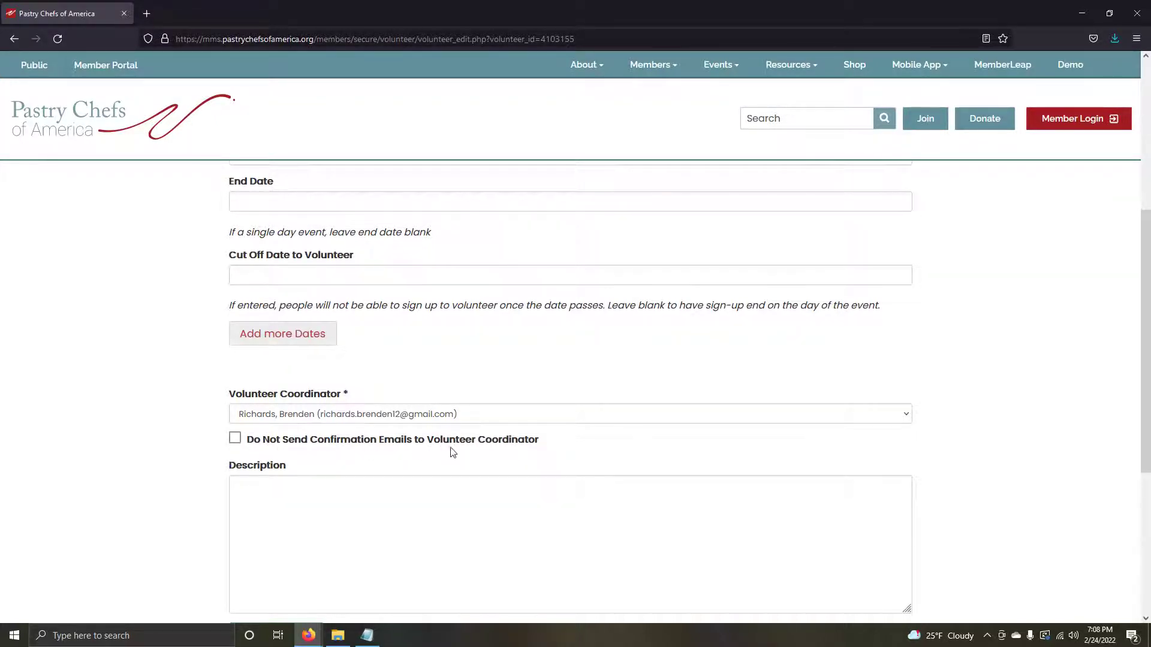
scroll(489, 450, "down", 2)
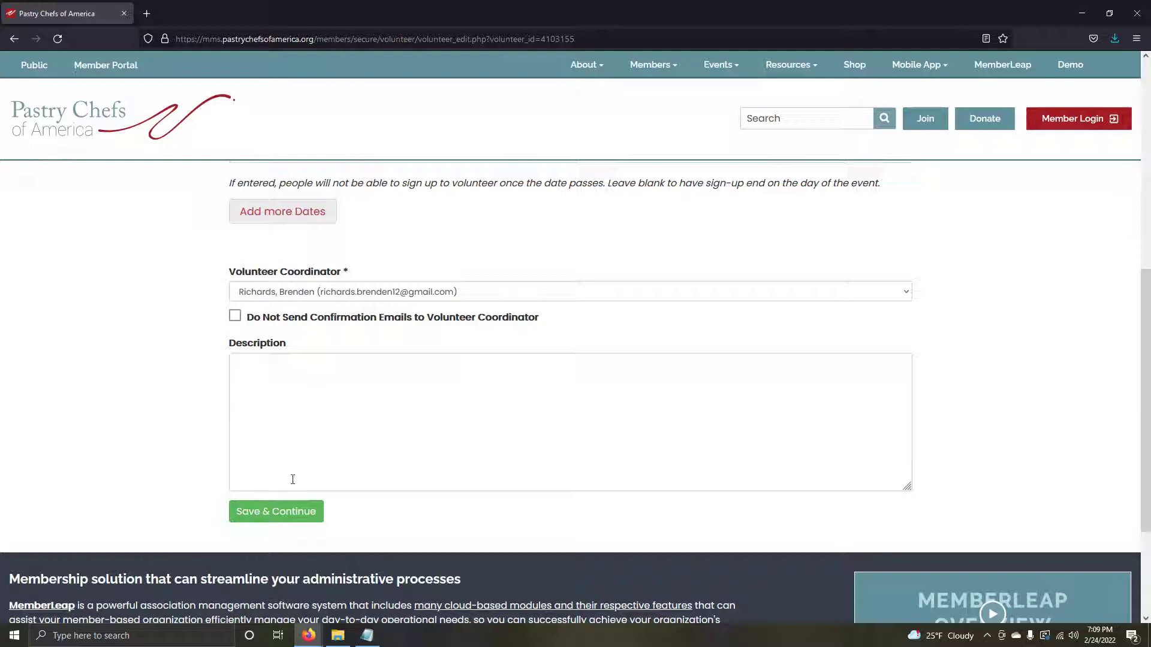
Step: Save the new event Volunteers session and begin a New Opportunity on its Volunteer Opportunities page
left_click(288, 515)
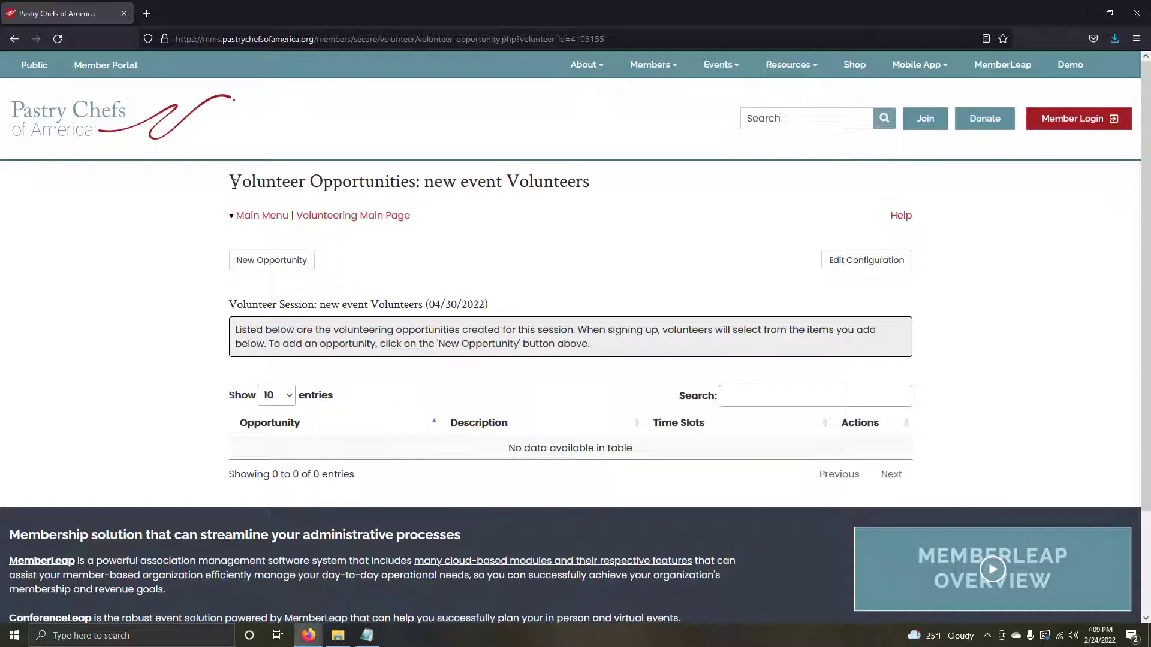
left_click_drag(235, 183, 595, 193)
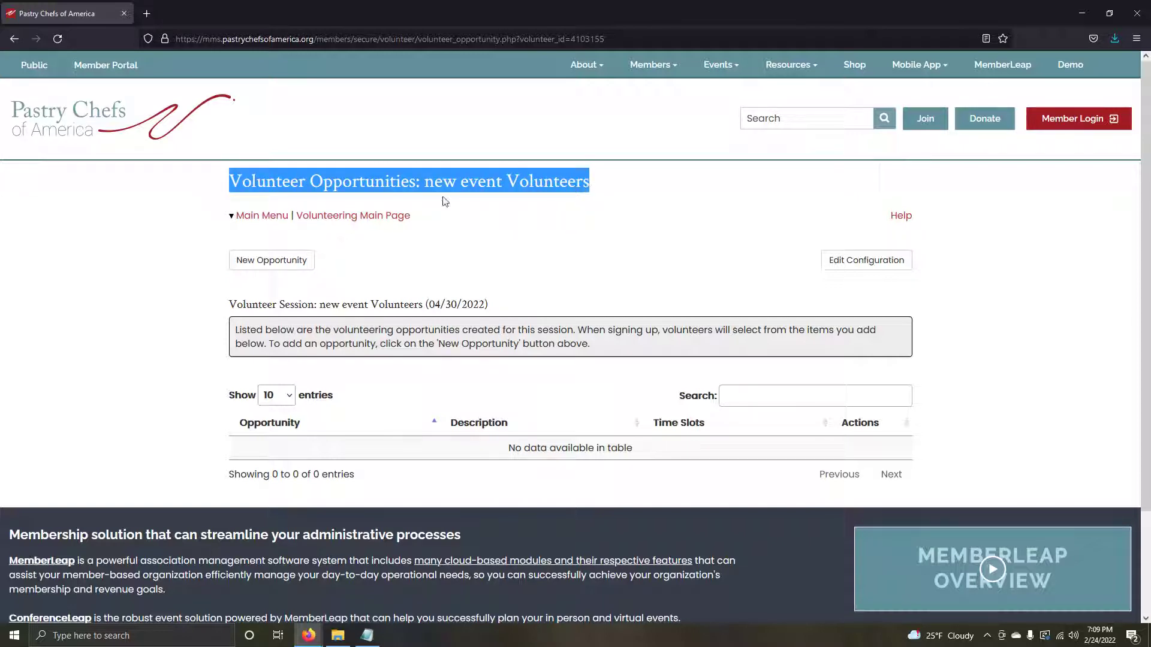
left_click(593, 262)
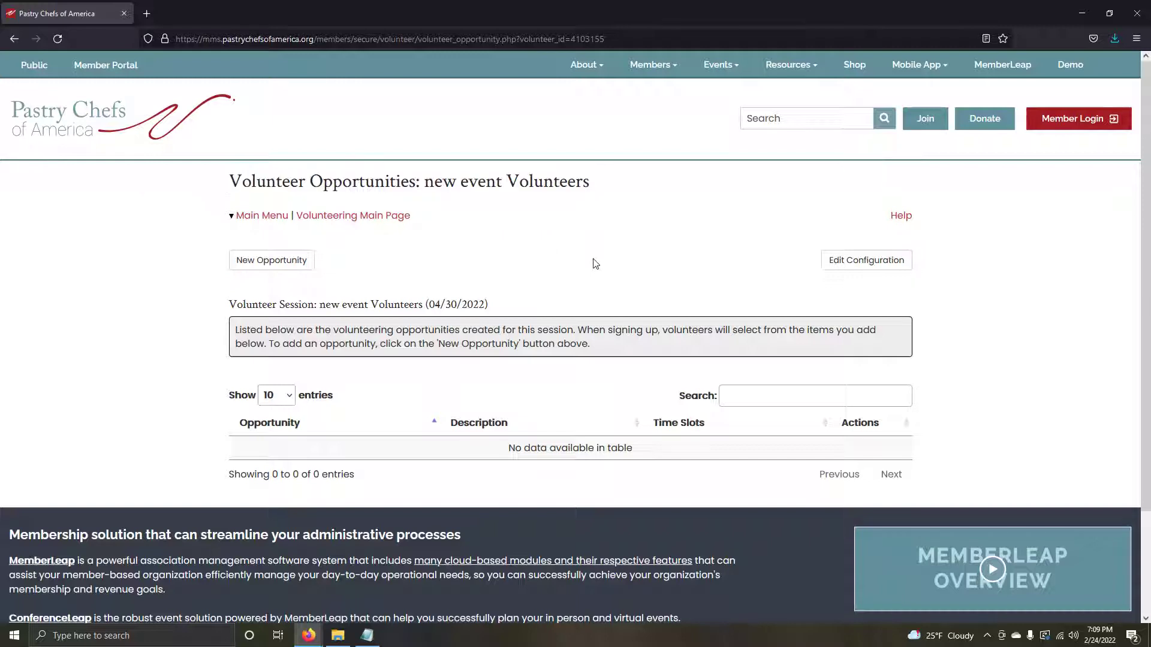
left_click(284, 270)
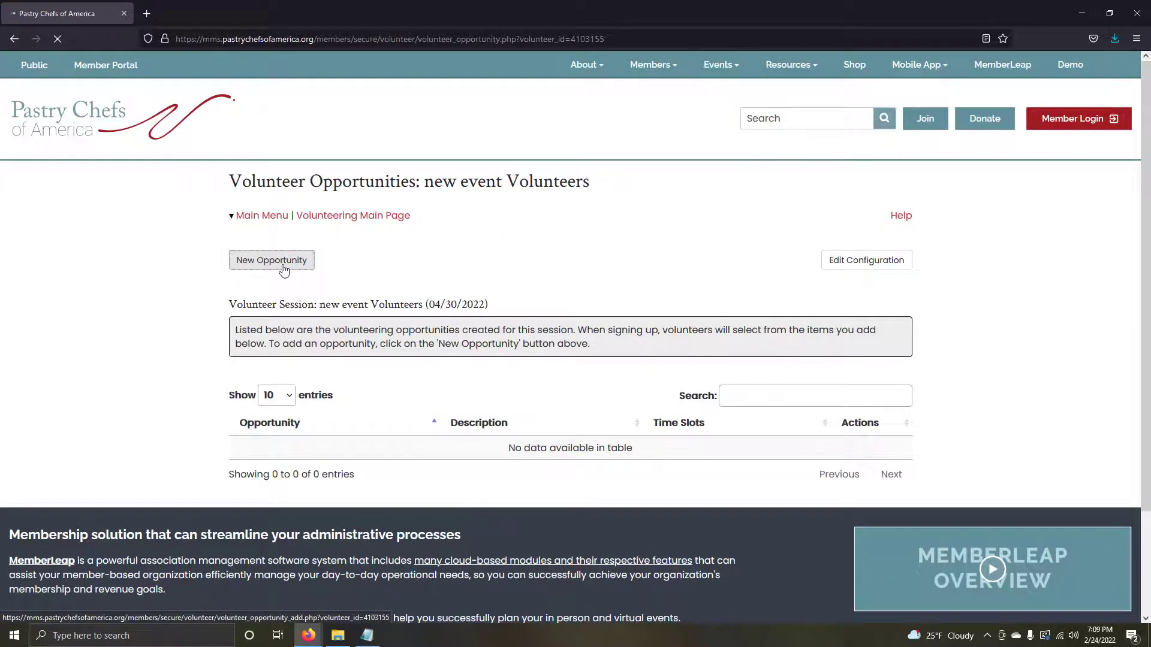
Step: Enter 'Set UP' as the opportunity name and 'Setting up for the event.' as its description
left_click(320, 352)
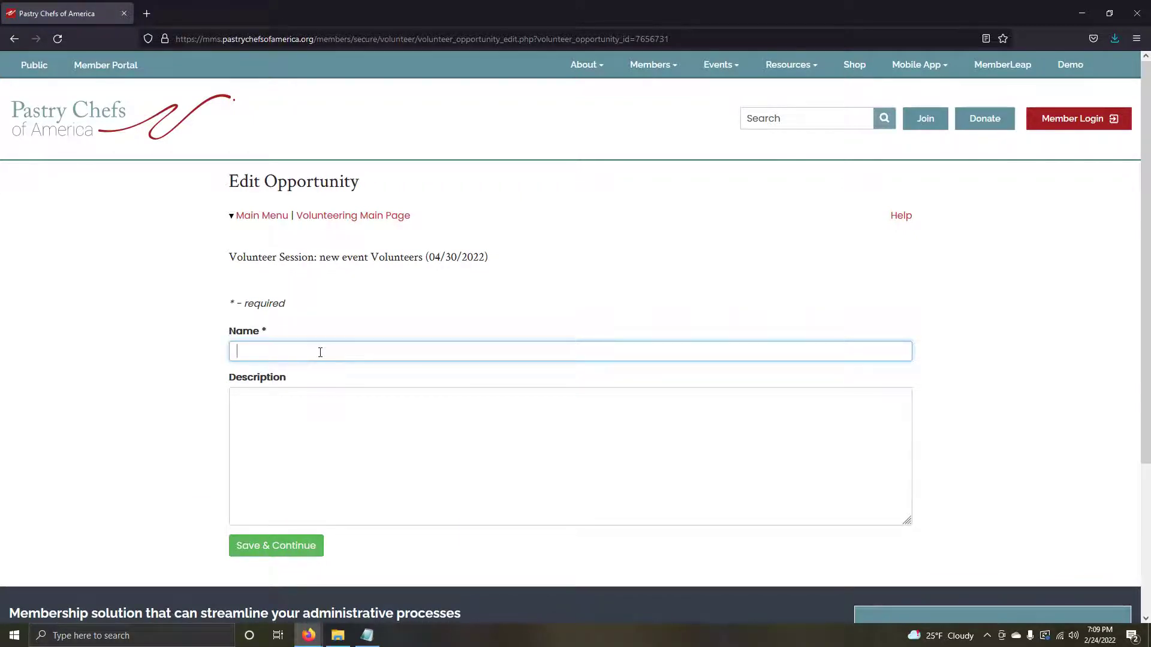
type("Set UP")
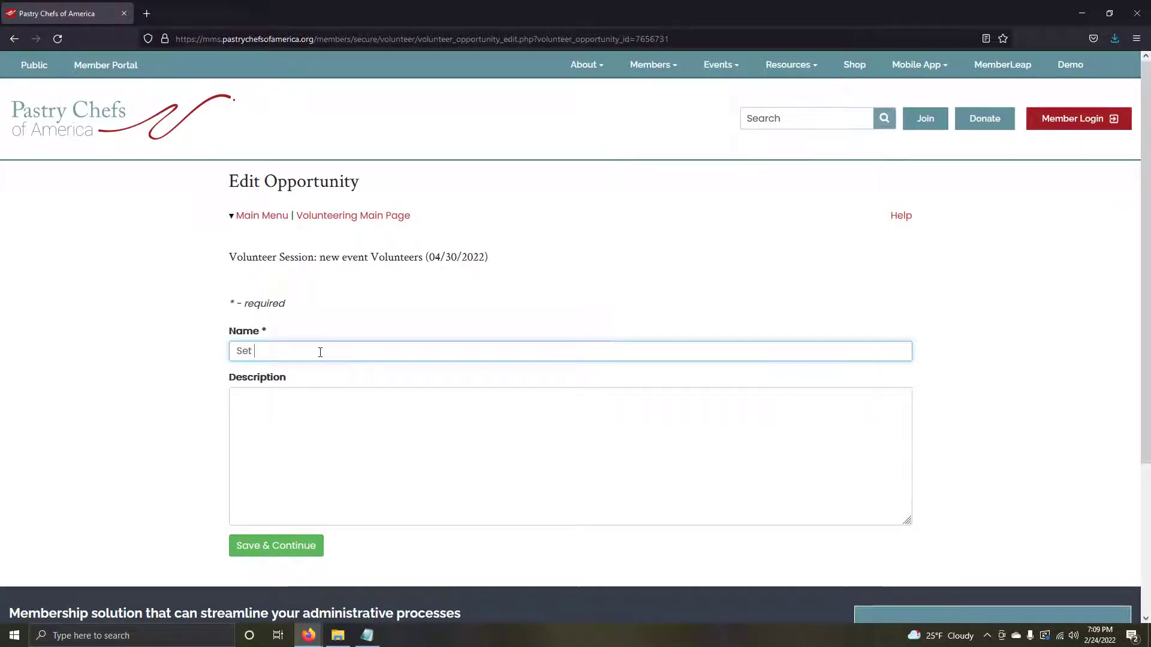
left_click(310, 422)
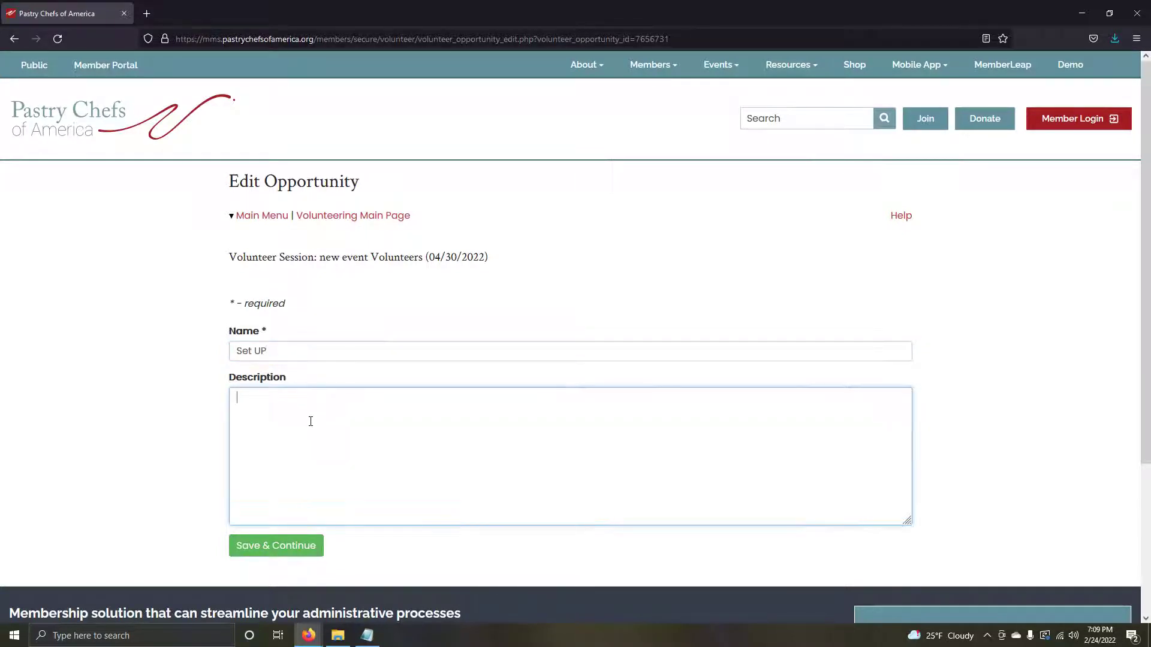
type("Setting up for the event")
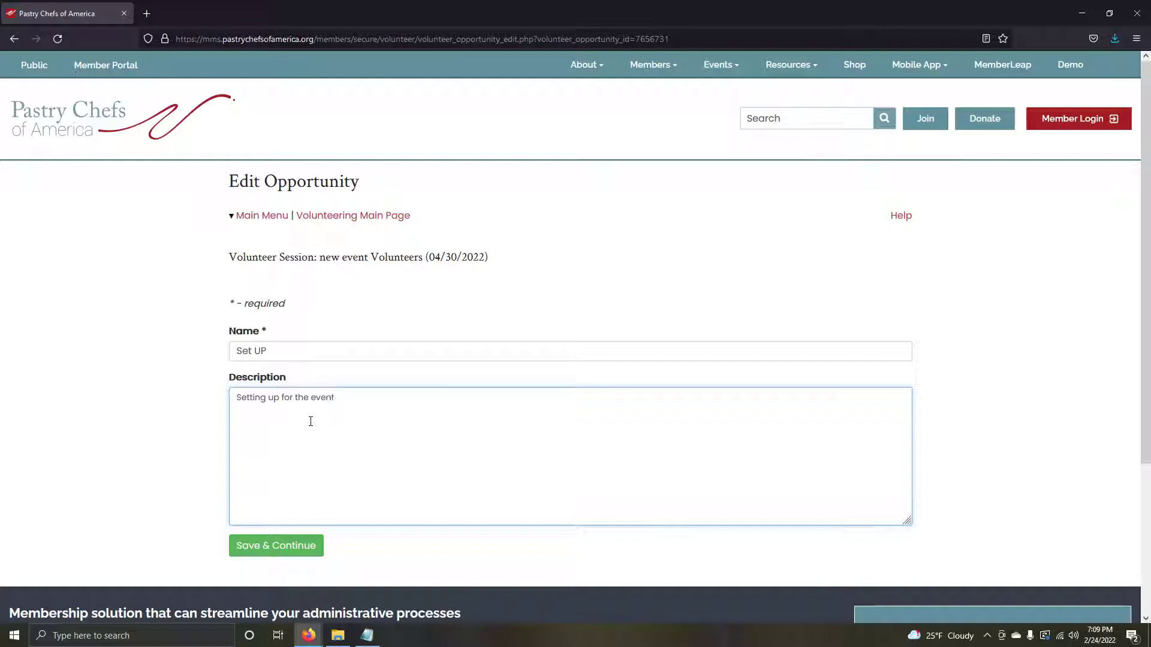
type(".")
Step: Save the Set UP opportunity
left_click(302, 551)
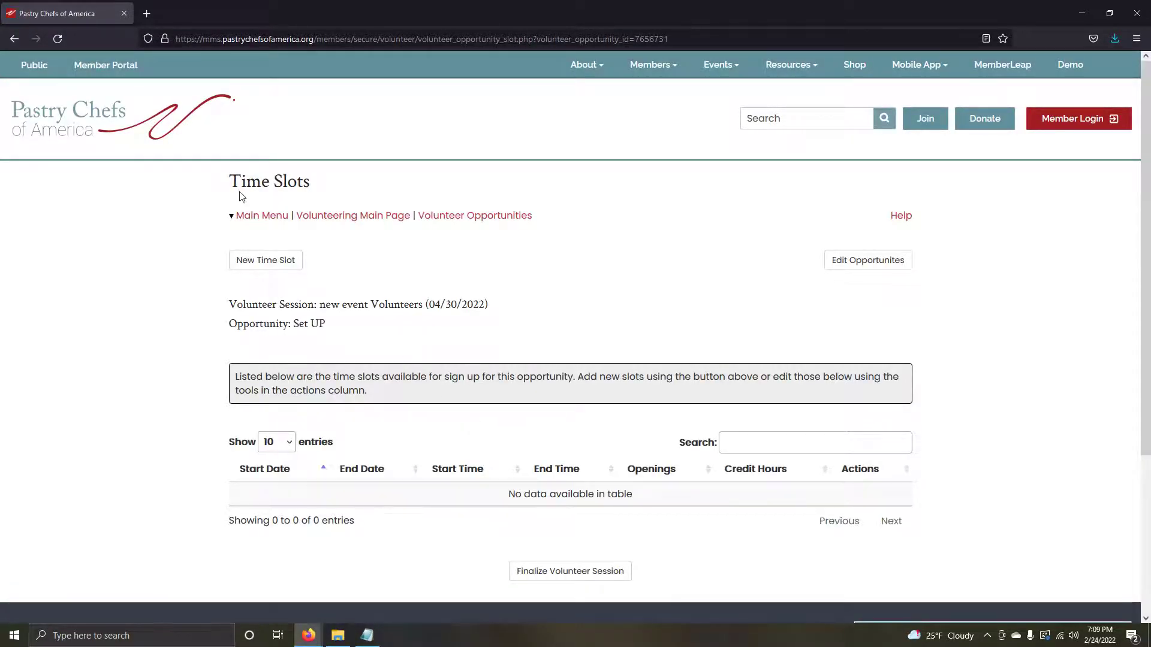
left_click_drag(233, 181, 320, 189)
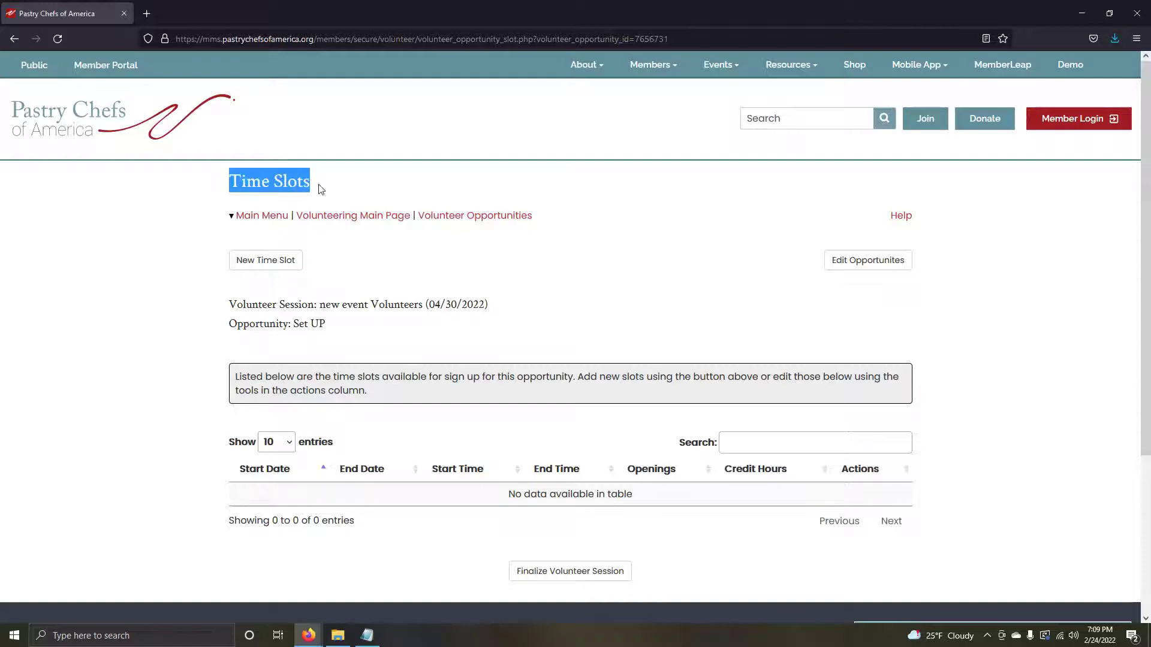
left_click(365, 189)
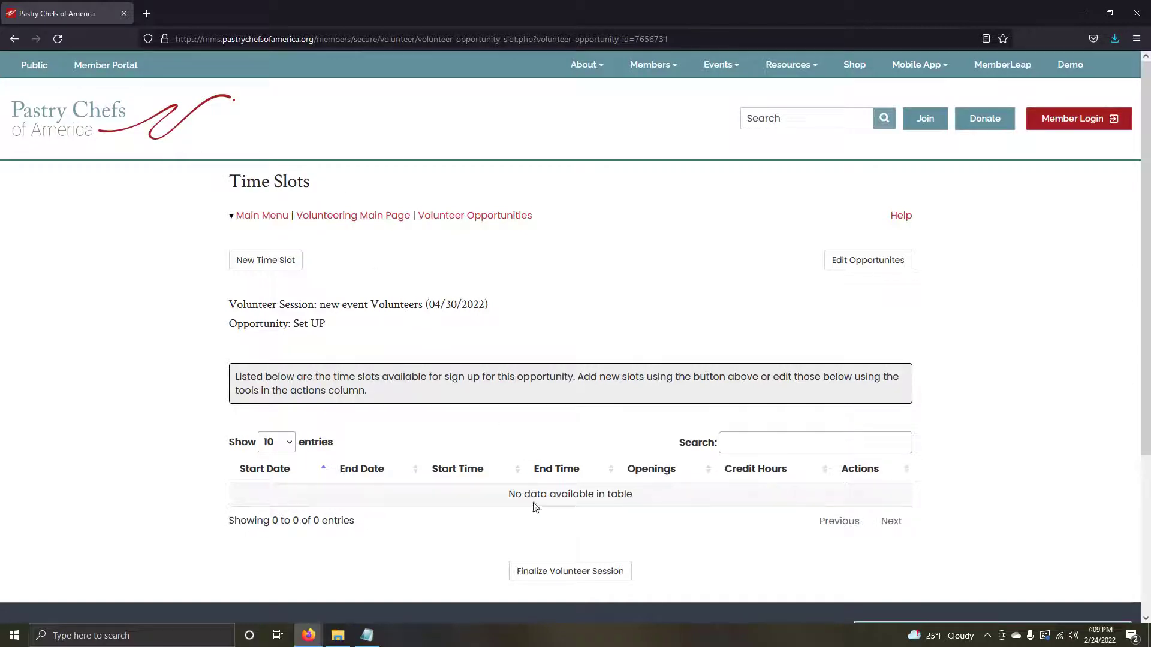
Step: Start a new time slot for Set UP, prefilled with 04/30/2022 at 8:00 AM
left_click(273, 268)
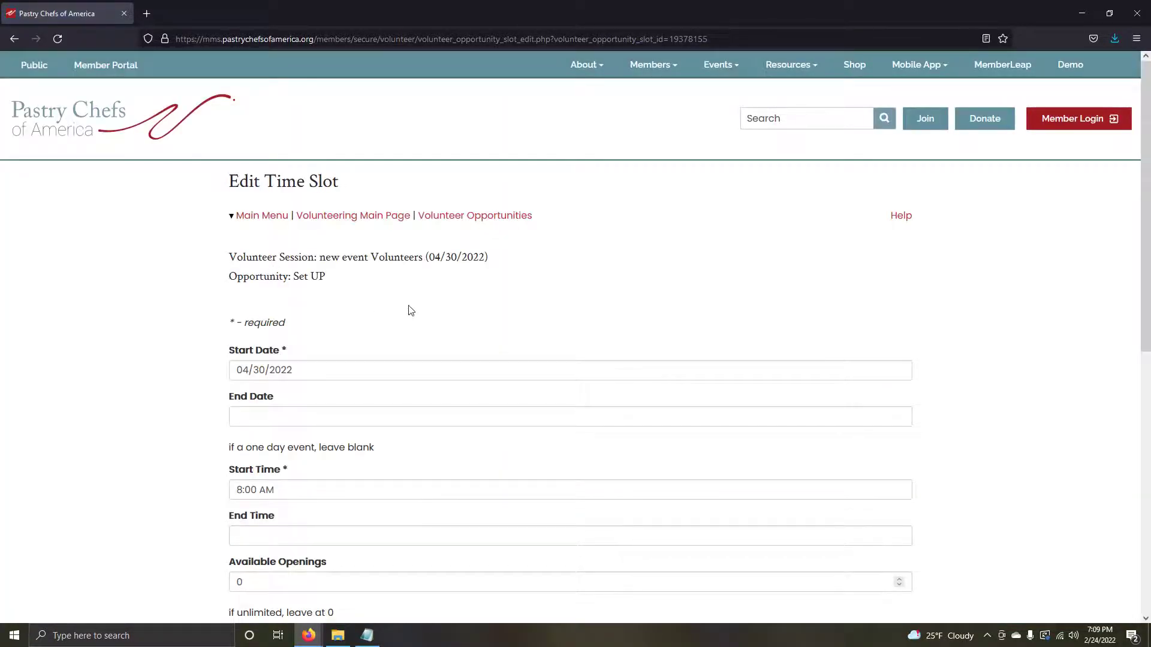
scroll(308, 323, "down", 1)
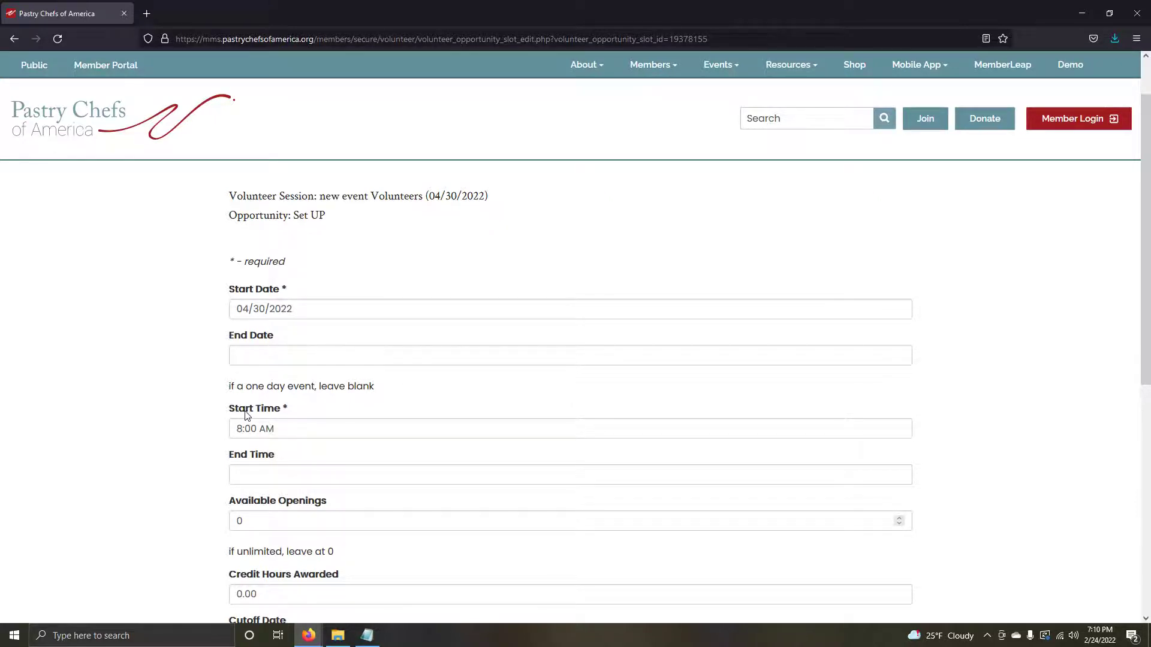
scroll(276, 388, "down", 1)
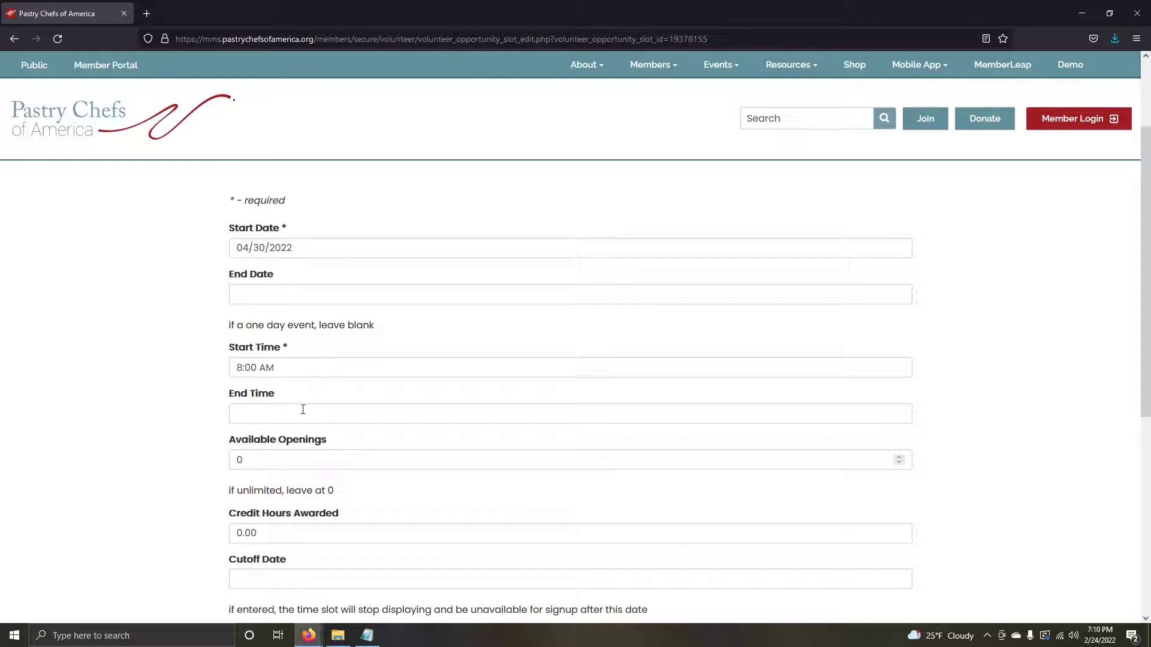
Step: Set the time slot's end time to 10:00 AM
left_click(255, 414)
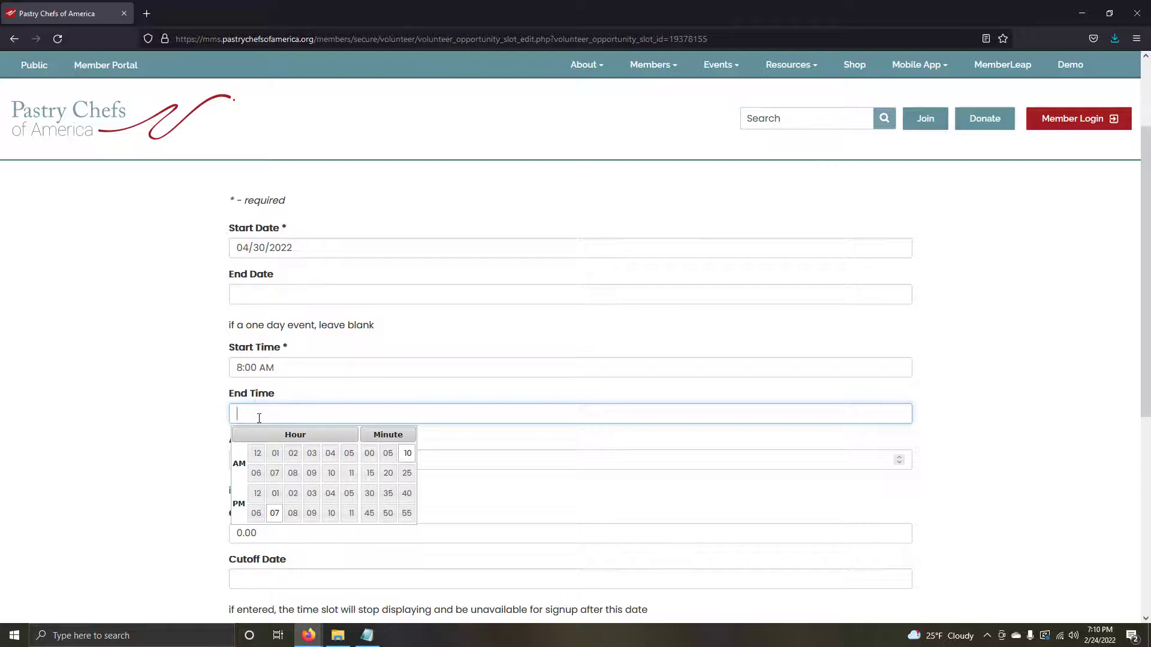
left_click(331, 473)
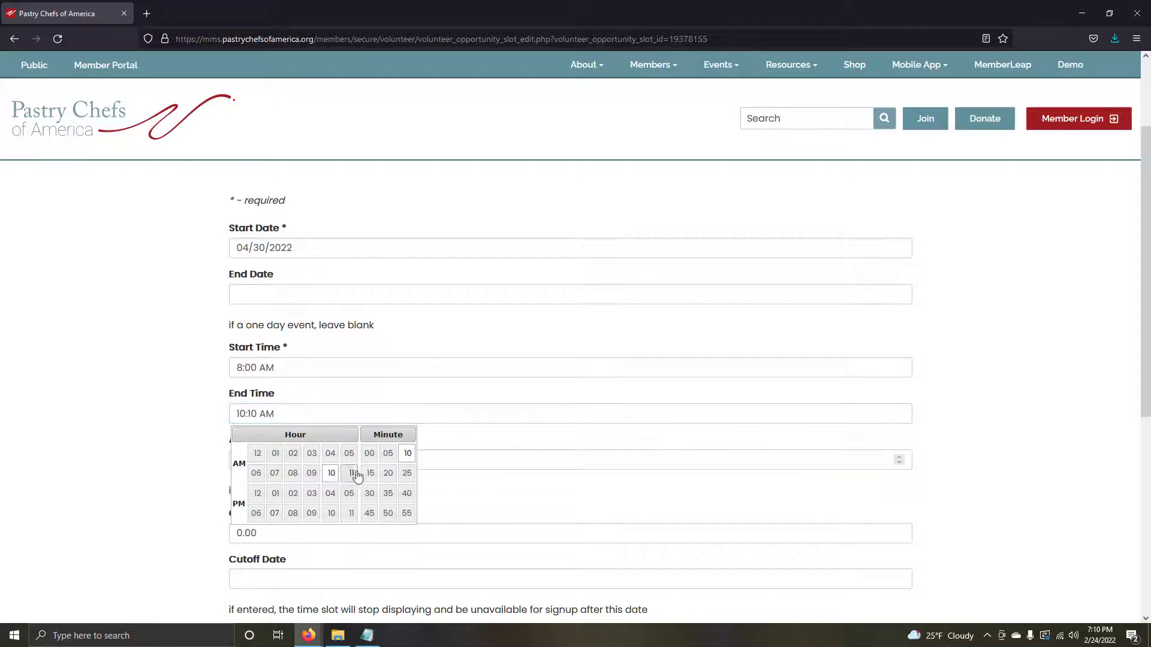
left_click(369, 454)
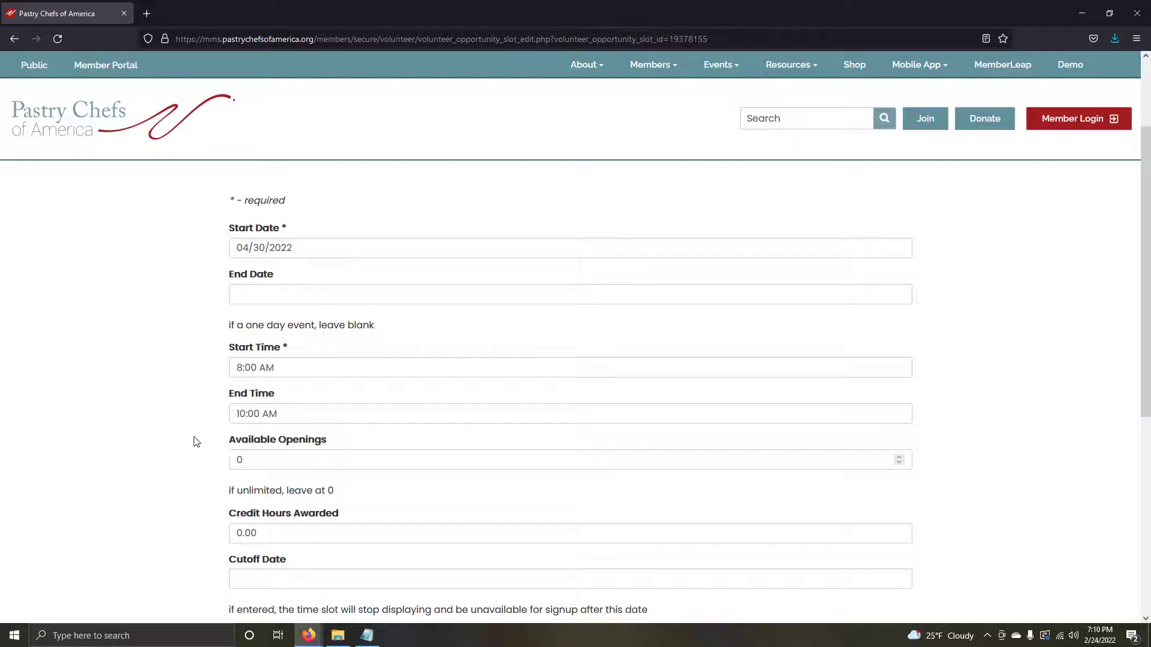
Step: Set Available Openings to 8 and Credit Hours Awarded to 4
scroll(193, 443, "down", 1)
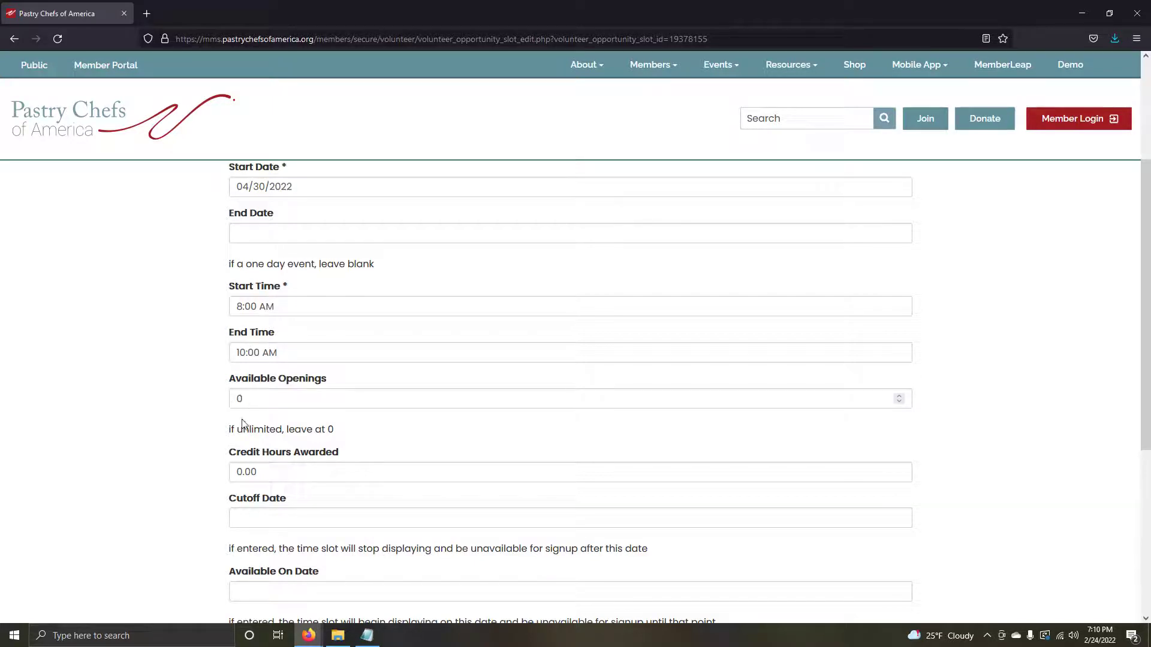
double_click(250, 401)
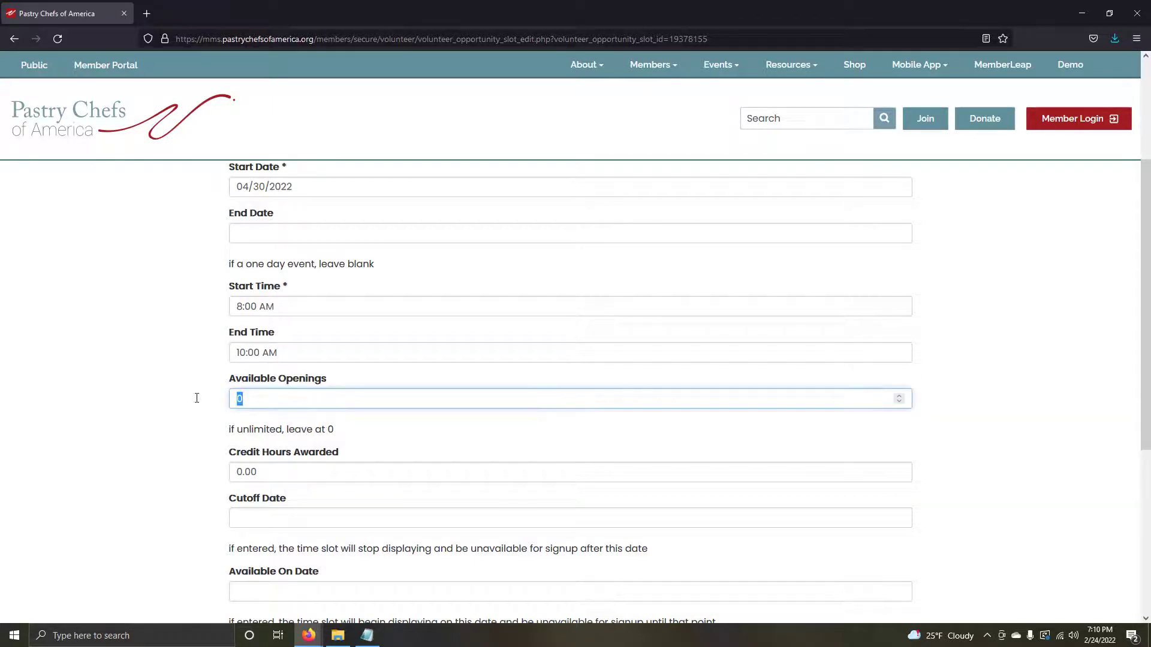
type("8")
left_click(194, 400)
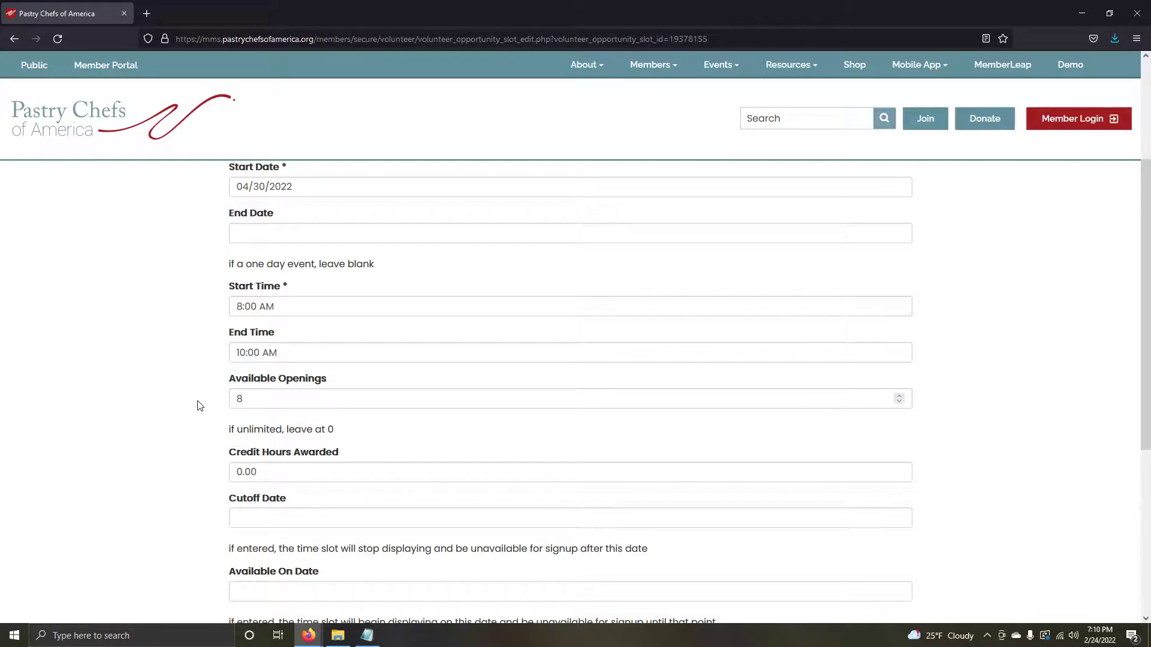
scroll(197, 399, "down", 1)
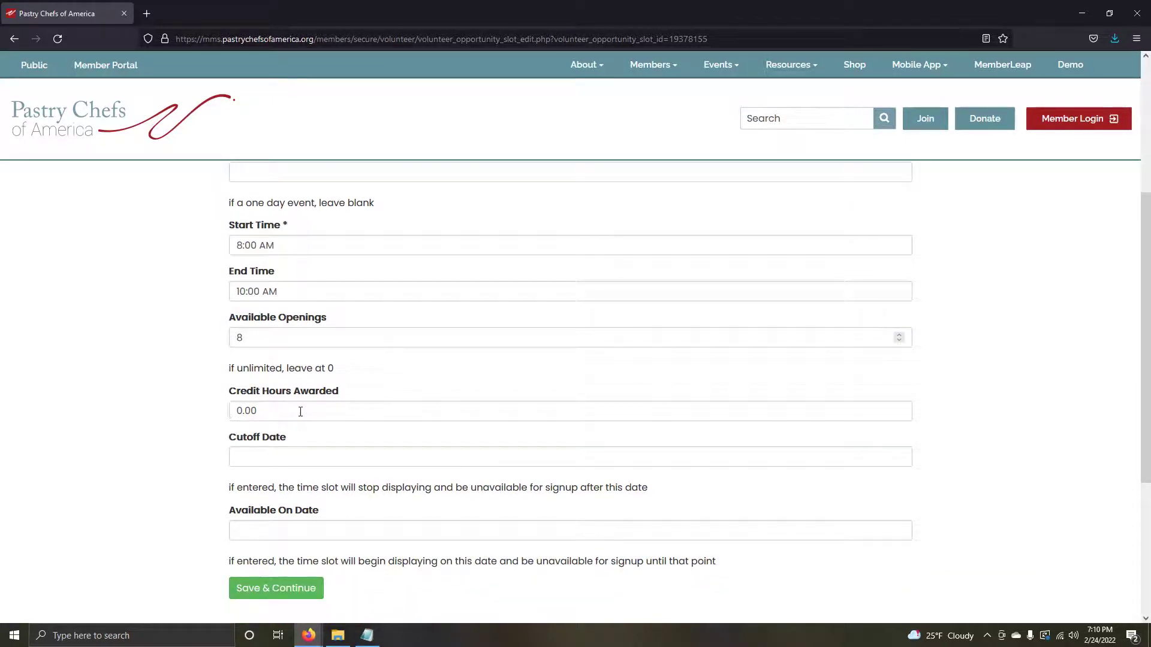
double_click(241, 411)
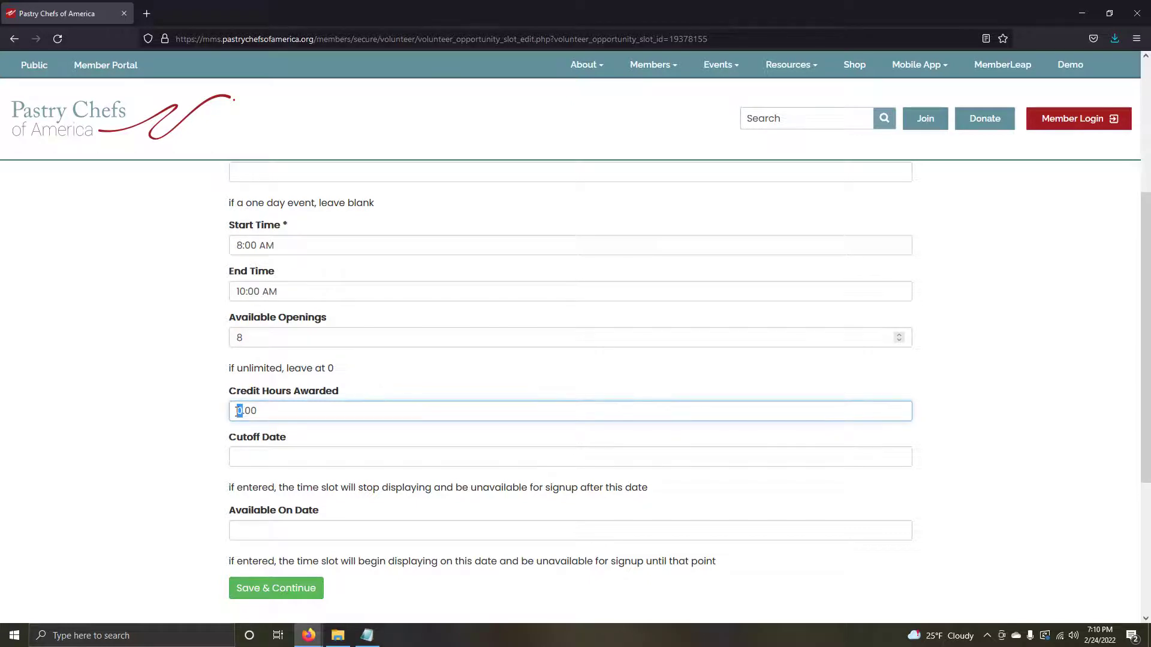
type("4")
left_click(196, 413)
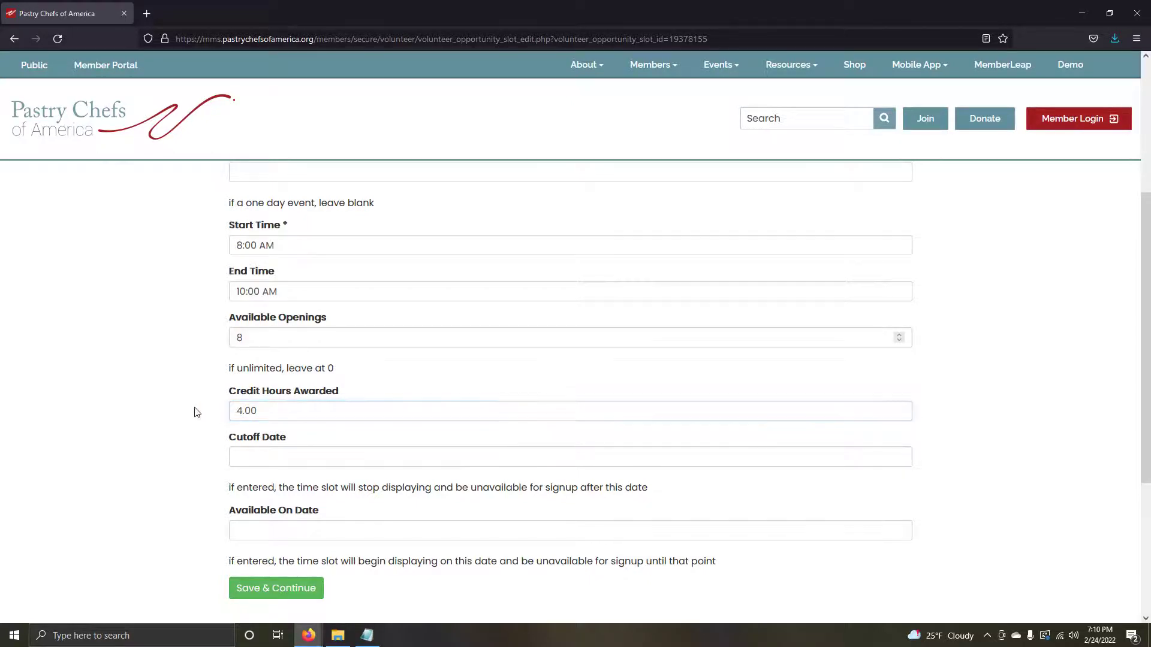
Step: Leave both the cutoff date and the available-on date blank
scroll(197, 412, "down", 1)
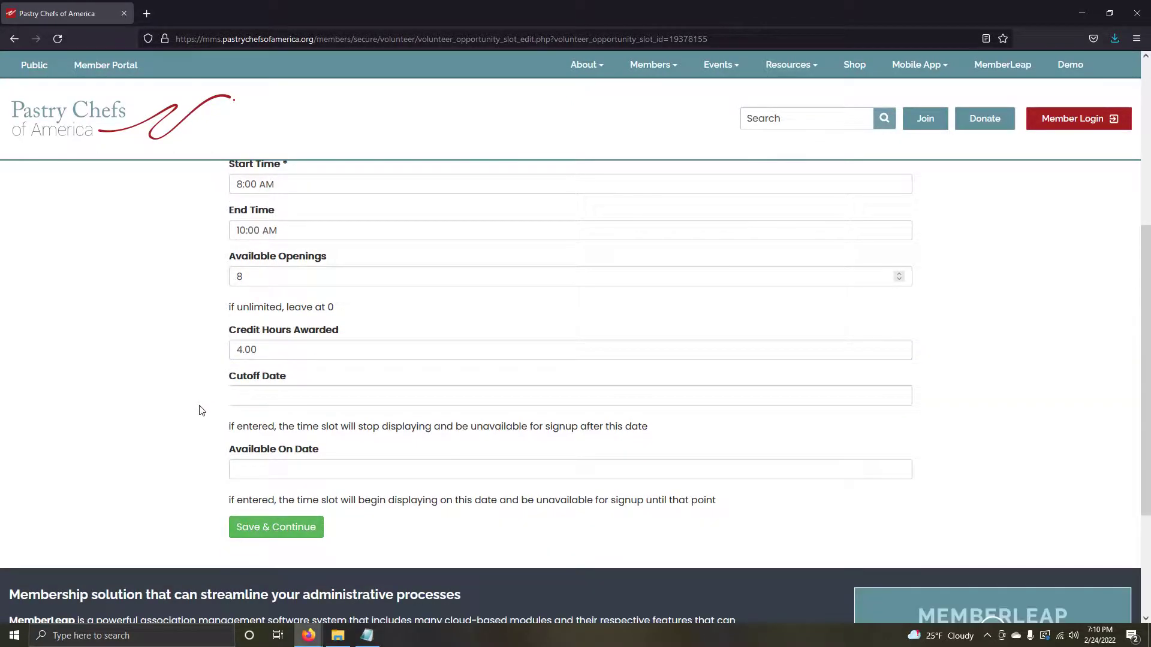
left_click(270, 398)
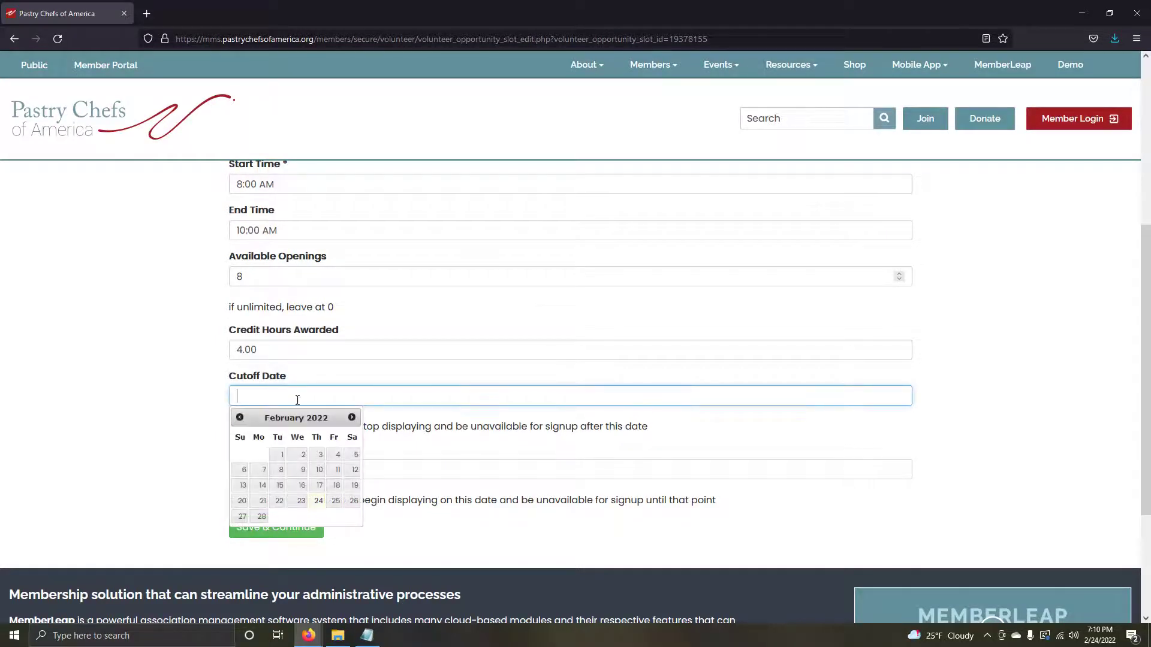
left_click(196, 400)
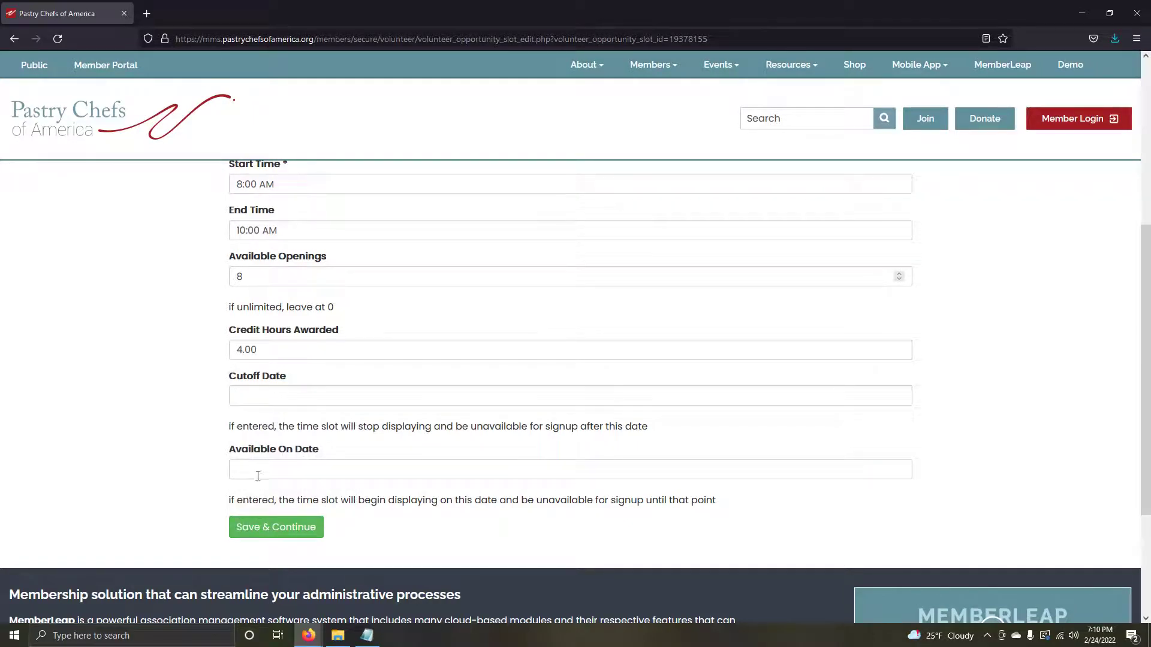
left_click(290, 472)
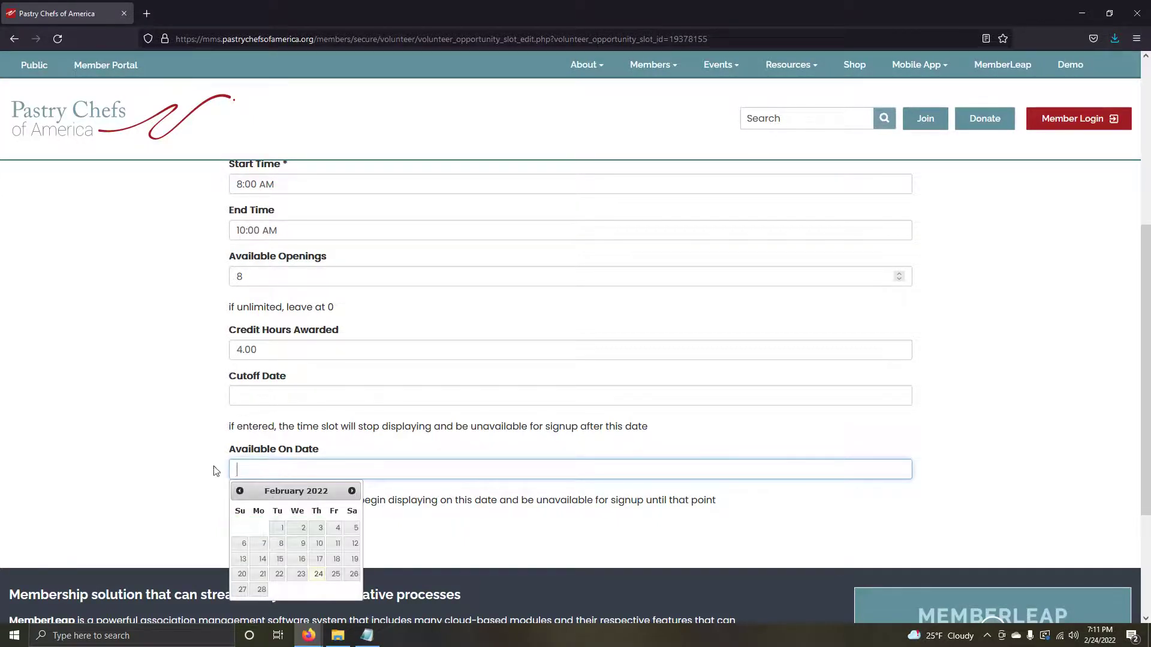
left_click(185, 469)
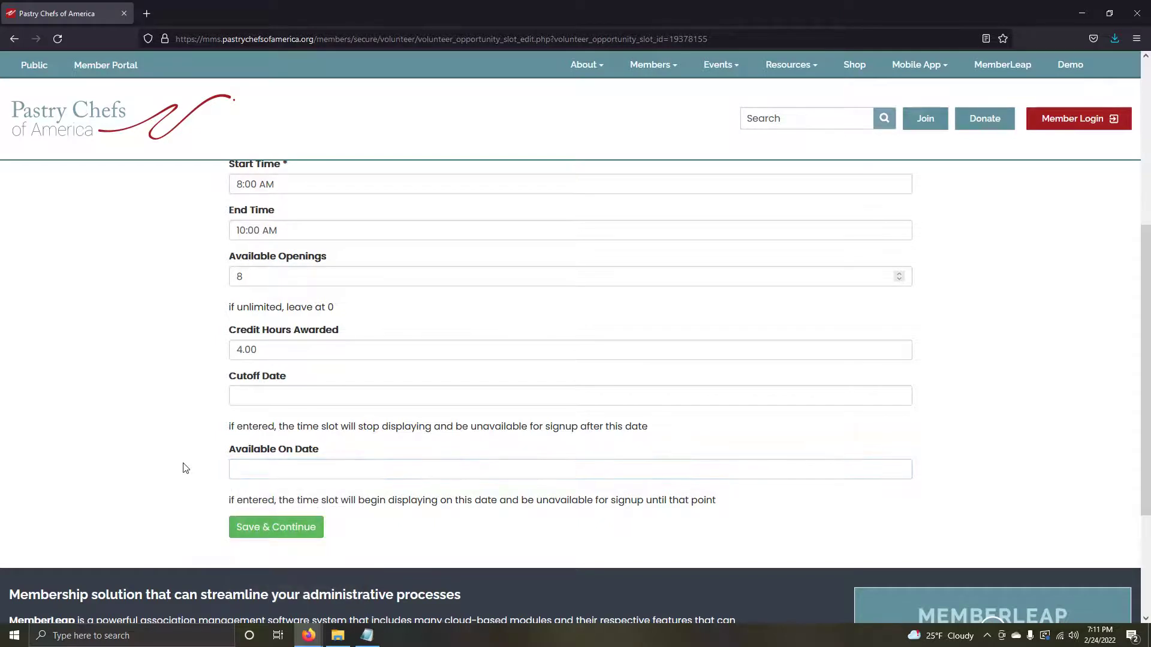
Step: Save the time slot, then reopen Set UP from the opportunities list and return to its Time Slots
left_click(287, 533)
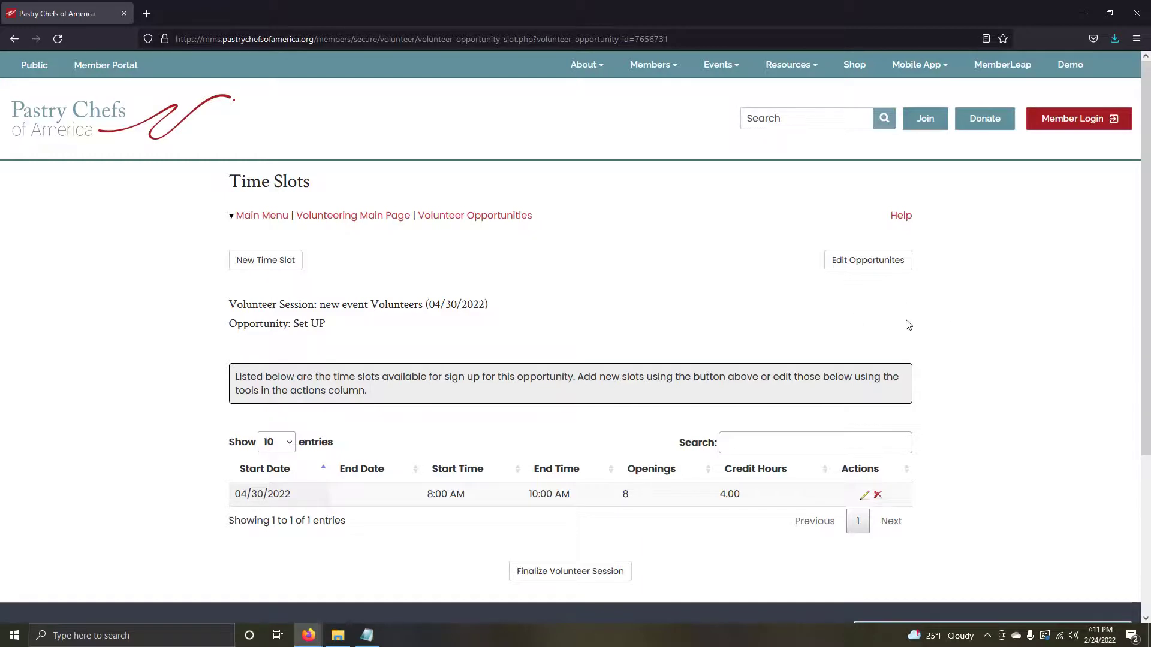
left_click(876, 261)
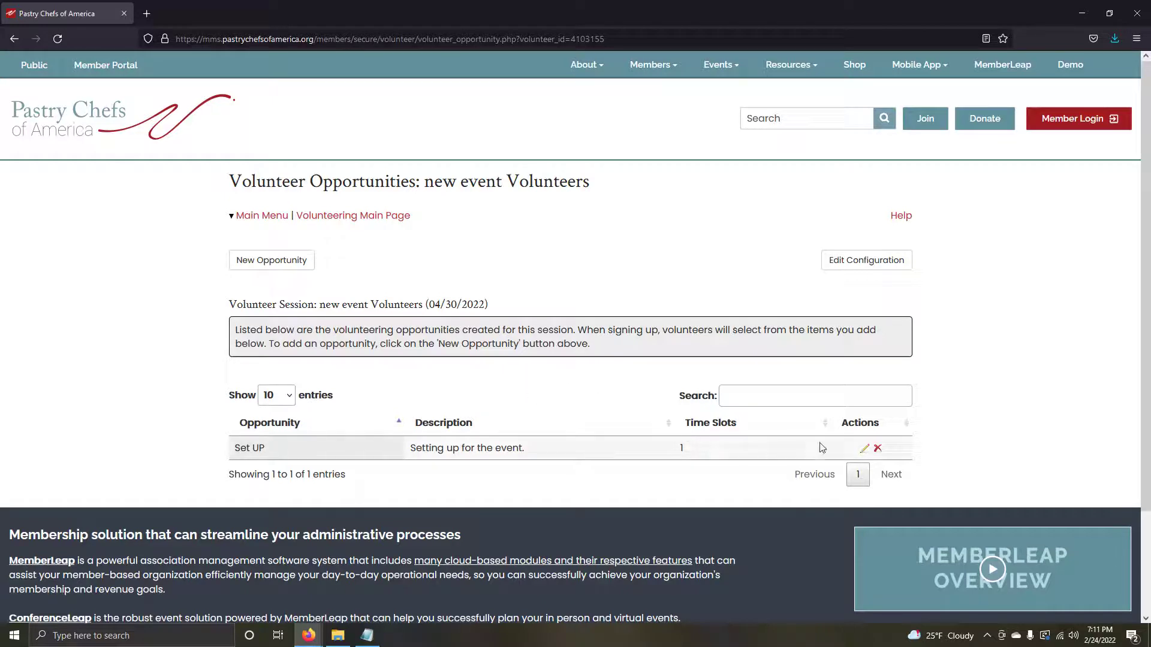
left_click(864, 448)
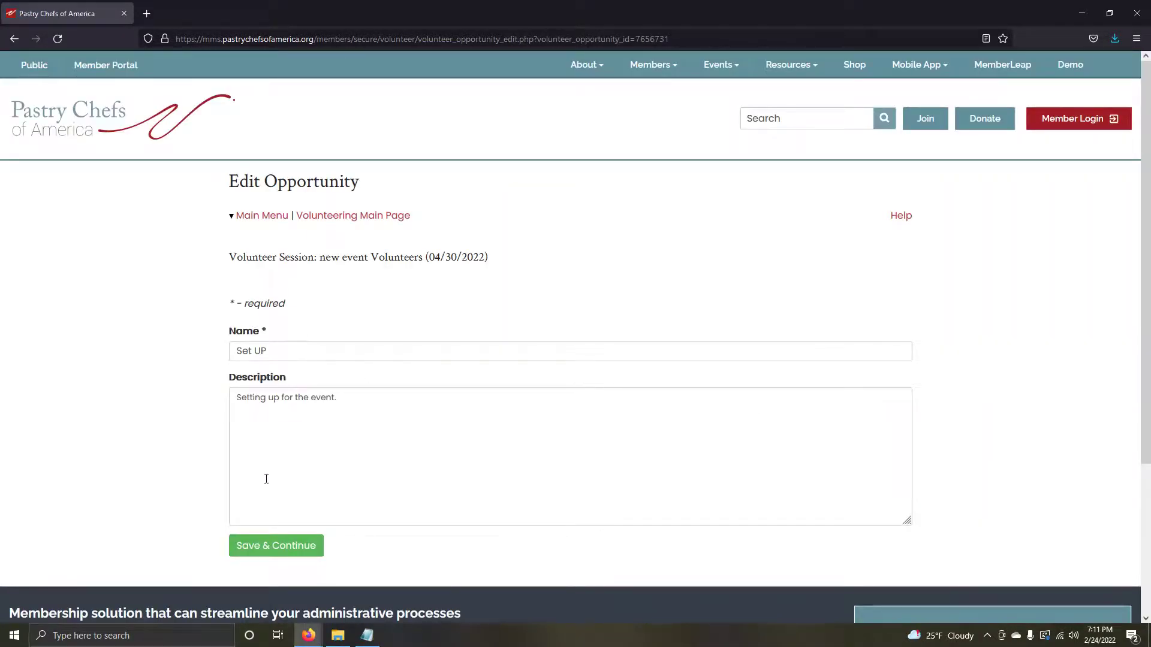
left_click(285, 550)
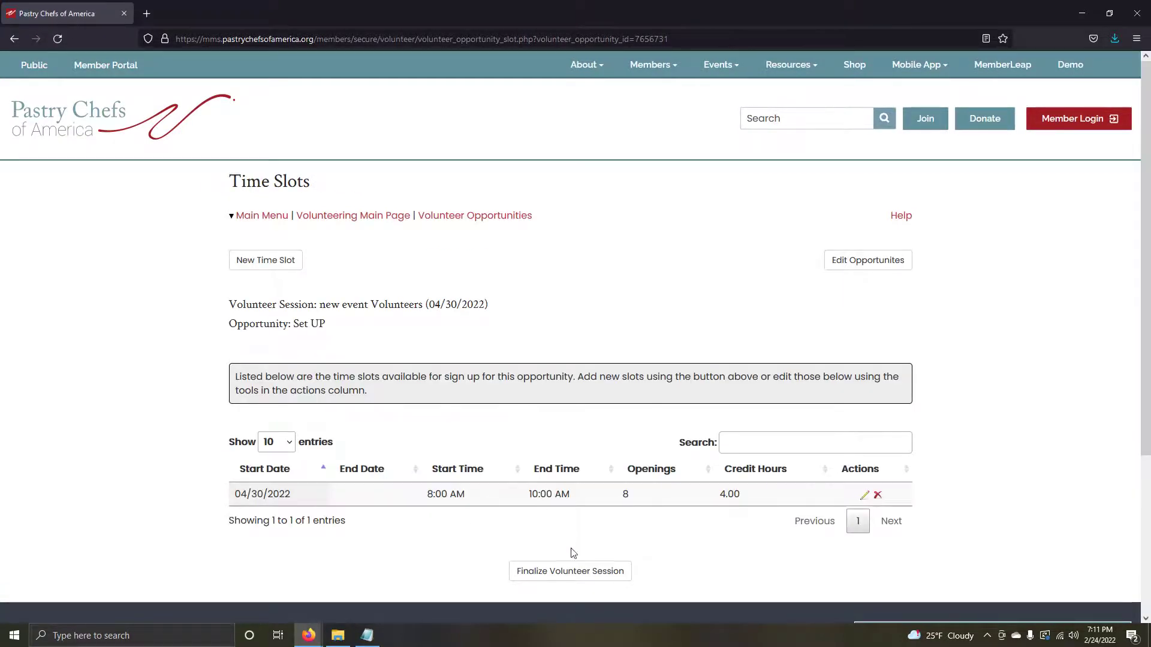
Step: Finalize the session and locate the new event Volunteers row in the Volunteer Management list
left_click(596, 575)
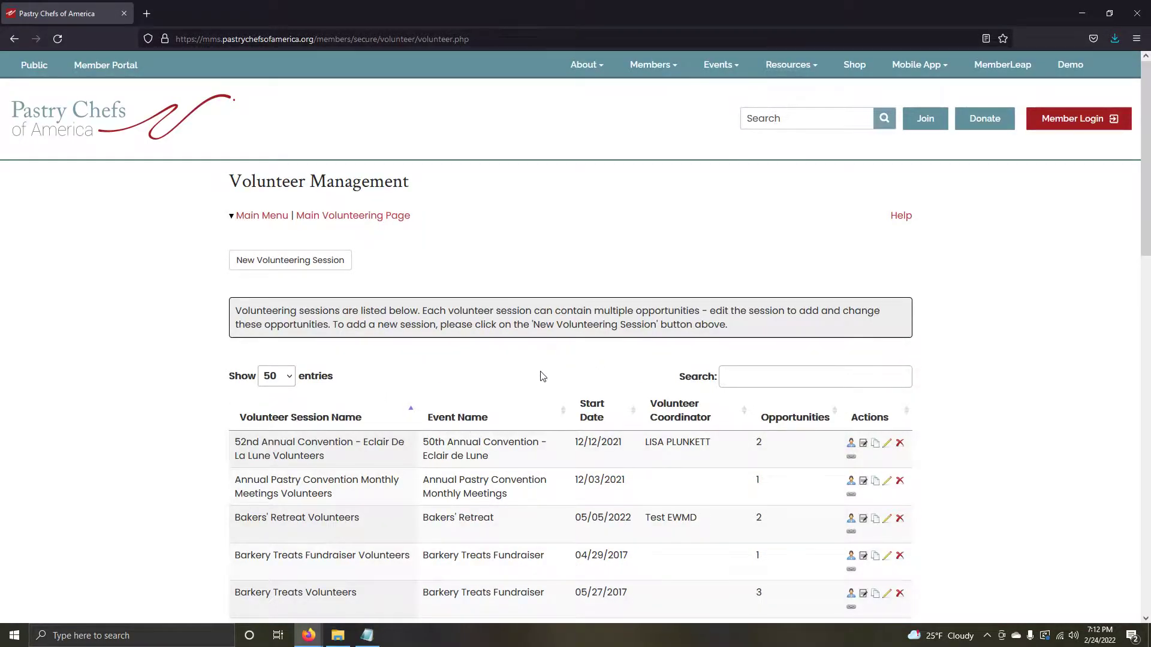
scroll(539, 376, "down", 2)
scroll(539, 376, "down", 7)
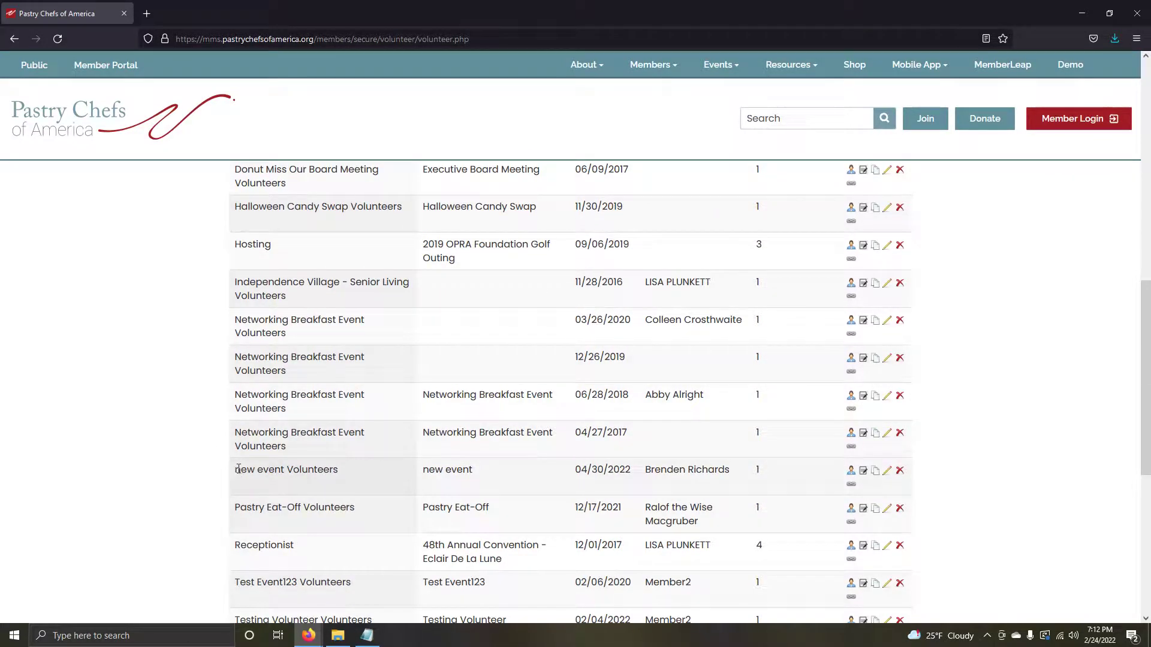
left_click_drag(241, 471, 352, 483)
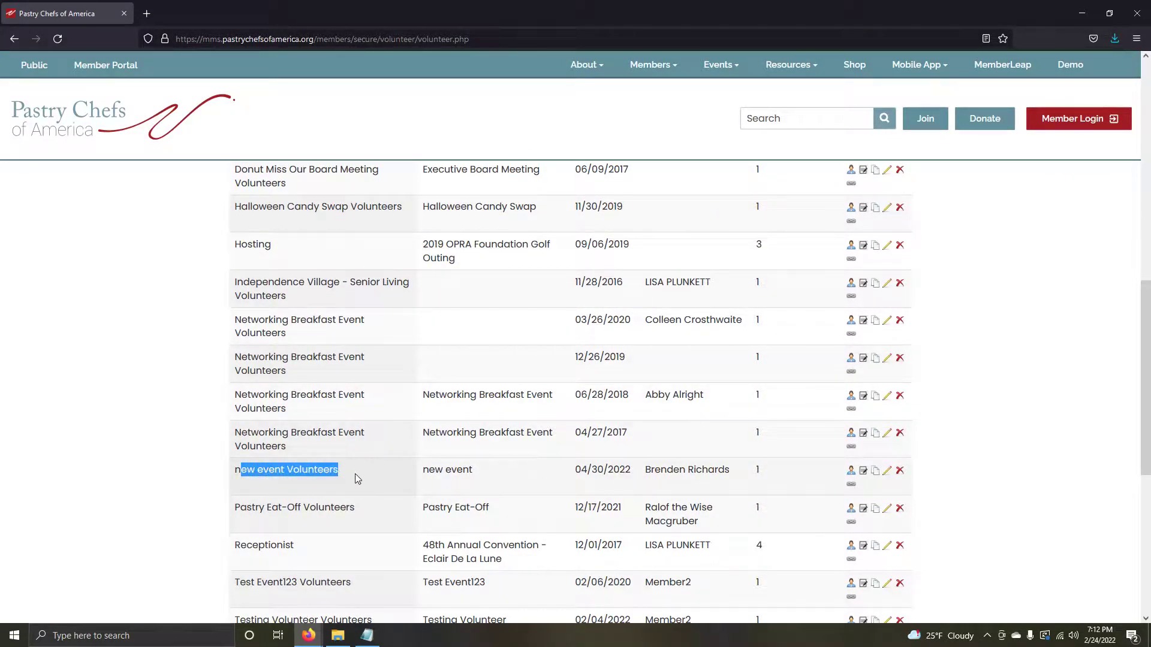
left_click(355, 473)
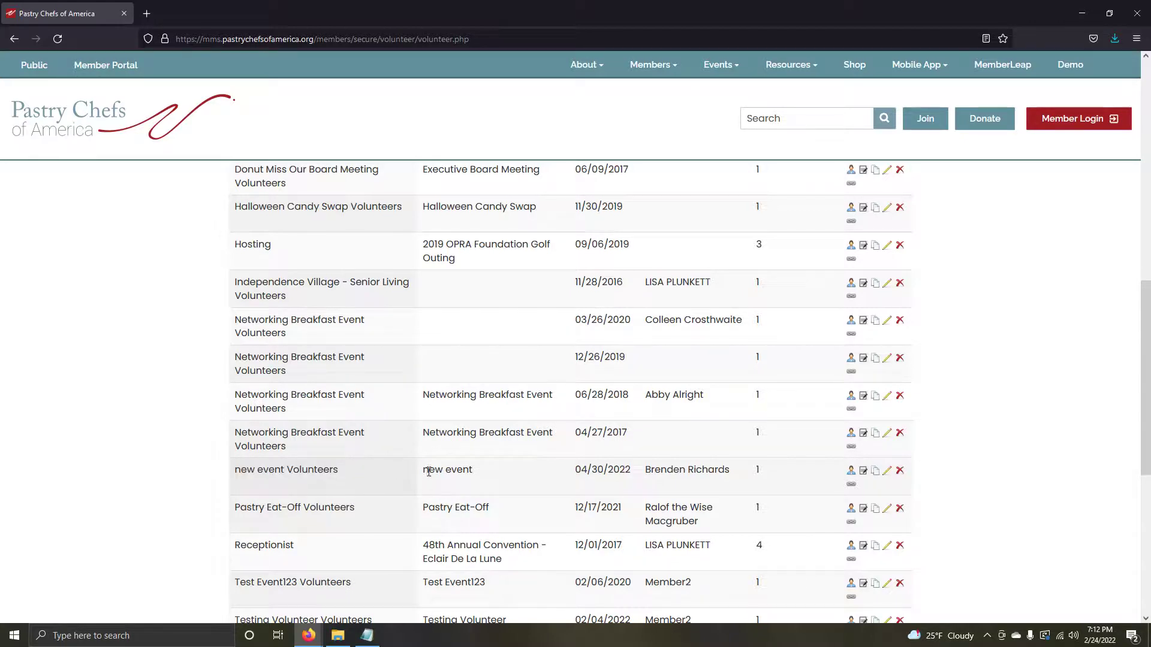
left_click_drag(428, 472, 732, 474)
left_click(522, 478)
double_click(756, 474)
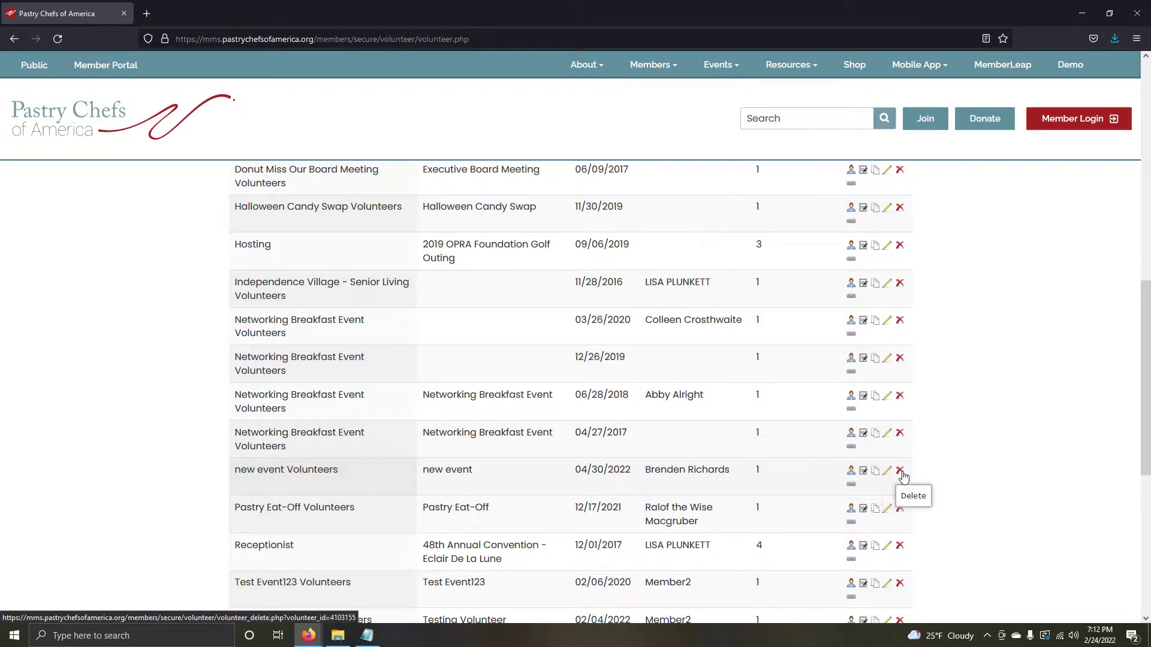
Step: Open the new event Volunteers public link in a new browser tab and switch to it
left_click(851, 486)
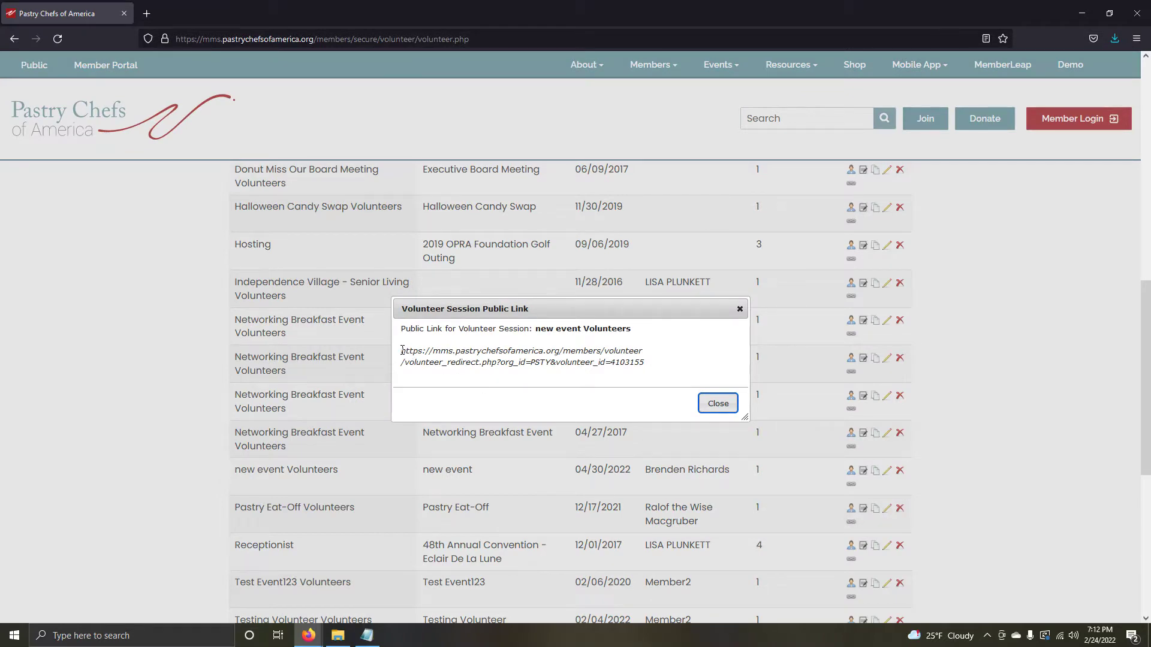
left_click_drag(401, 350, 644, 364)
right_click(631, 365)
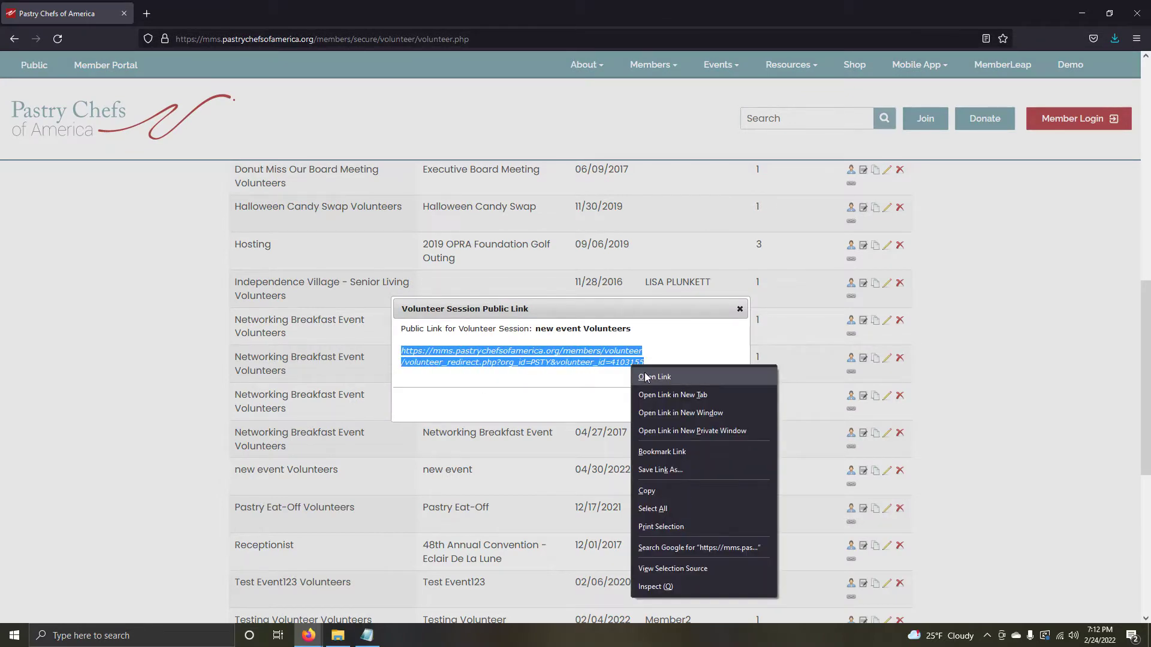
left_click(657, 395)
left_click(192, 15)
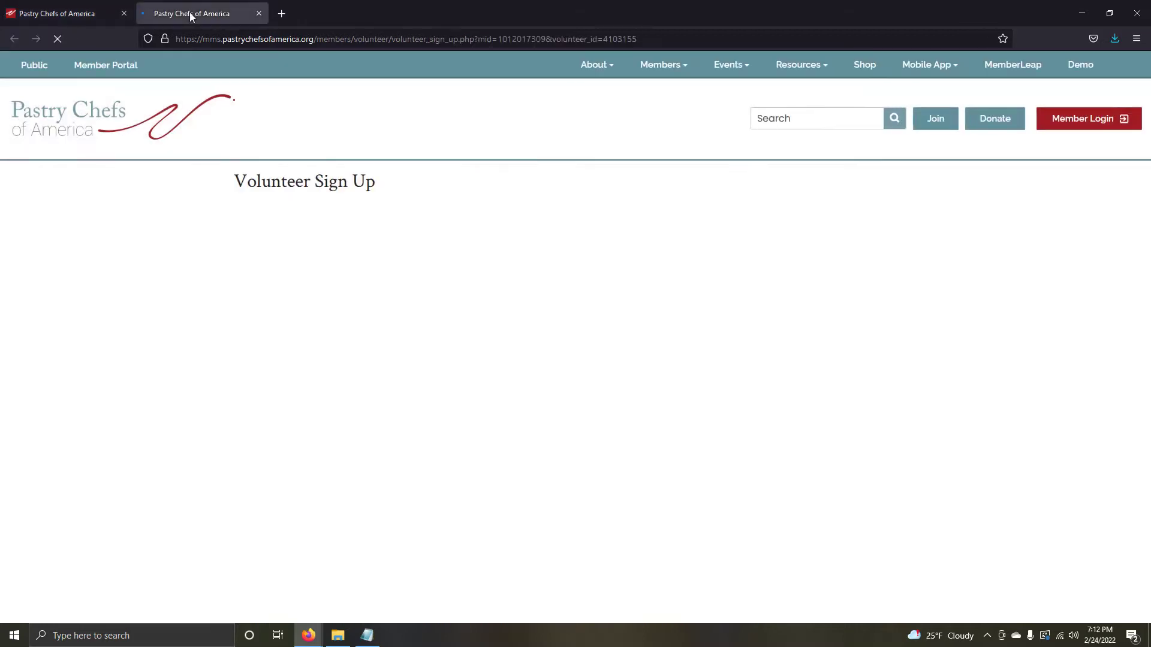